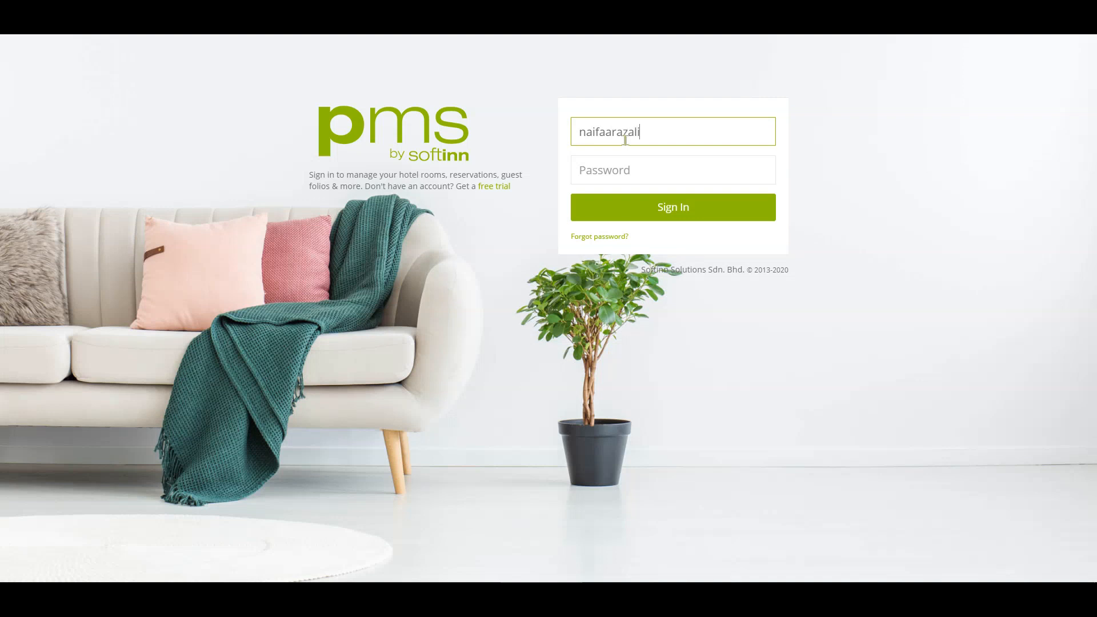
Step: Sign in to the hotel PMS with the account e-mail and password
{"action": "type", "text": "il.com"}
{"action": "key", "text": "Tab"}
{"action": "type", "text": "****"}
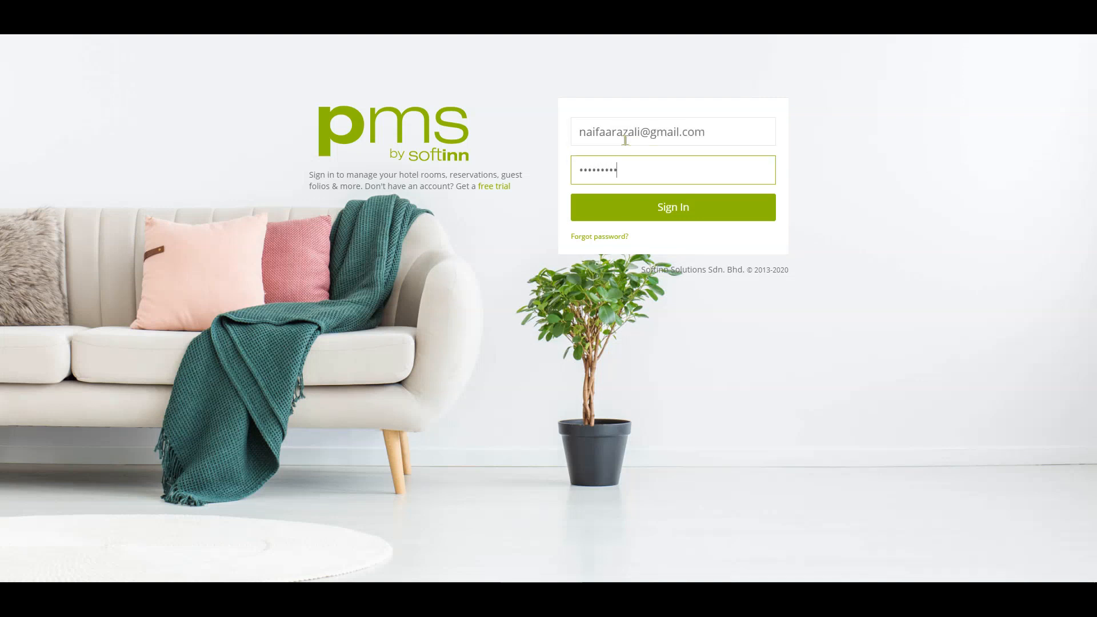
{"action": "left_click", "coordinate": [708, 216]}
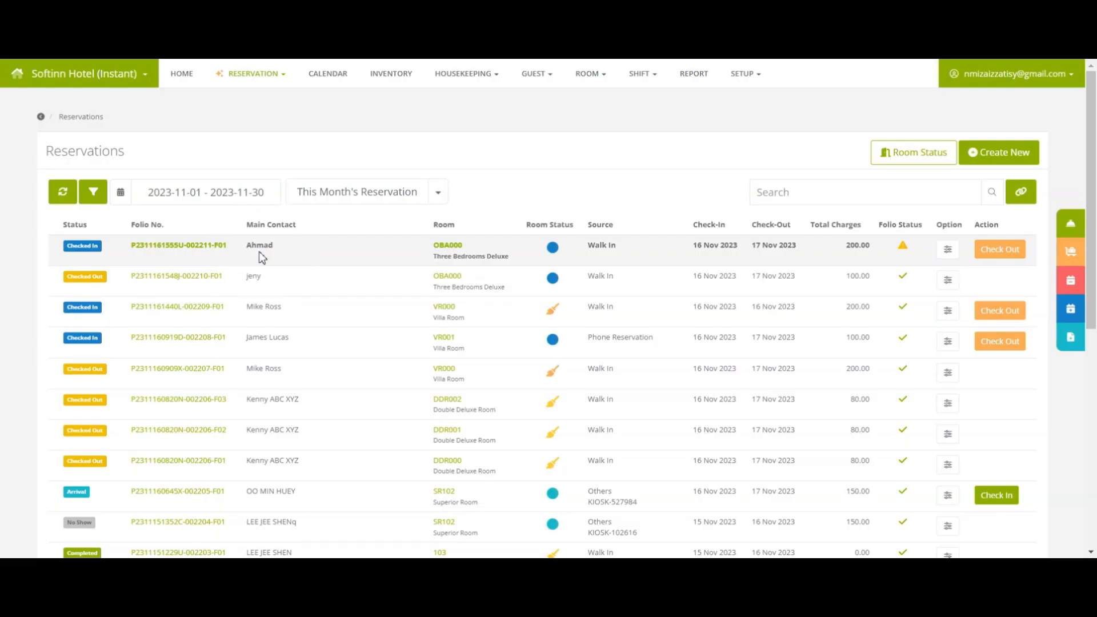
Step: Open the folio of the newest checked-in OBA000 reservation and examine its SPA & Massage charge
{"action": "left_click", "coordinate": [945, 257]}
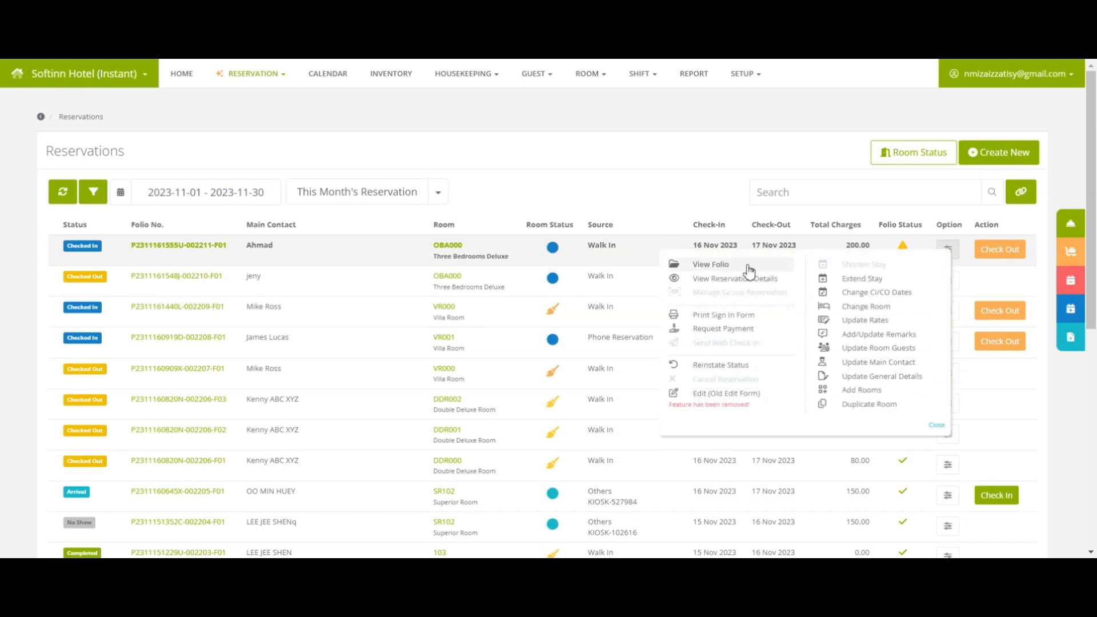
{"action": "left_click", "coordinate": [747, 266]}
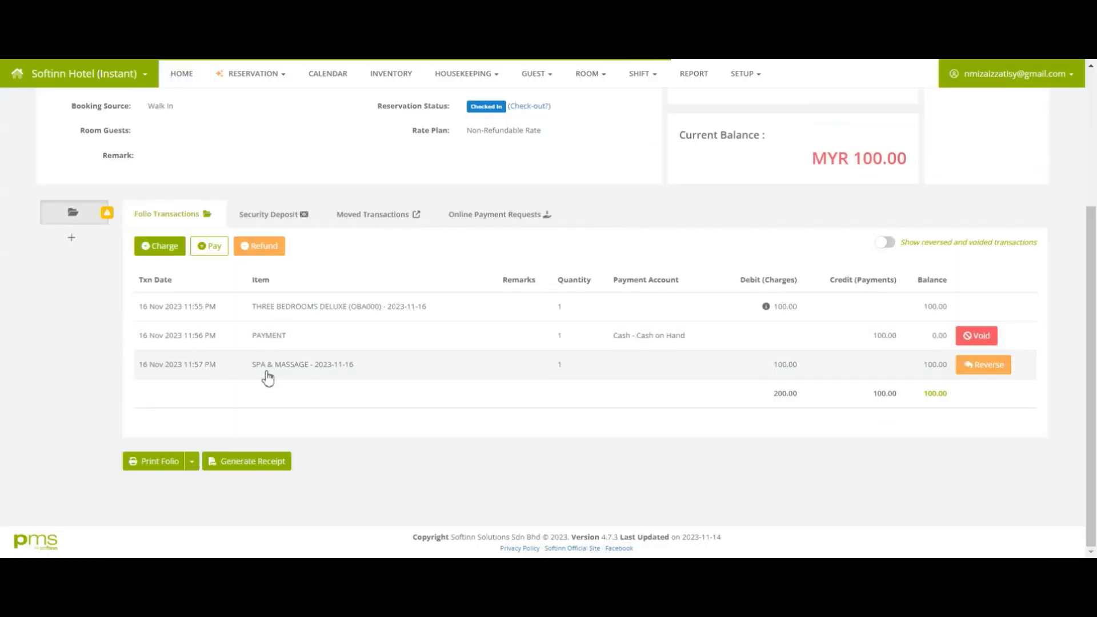
{"action": "triple_click", "coordinate": [282, 372]}
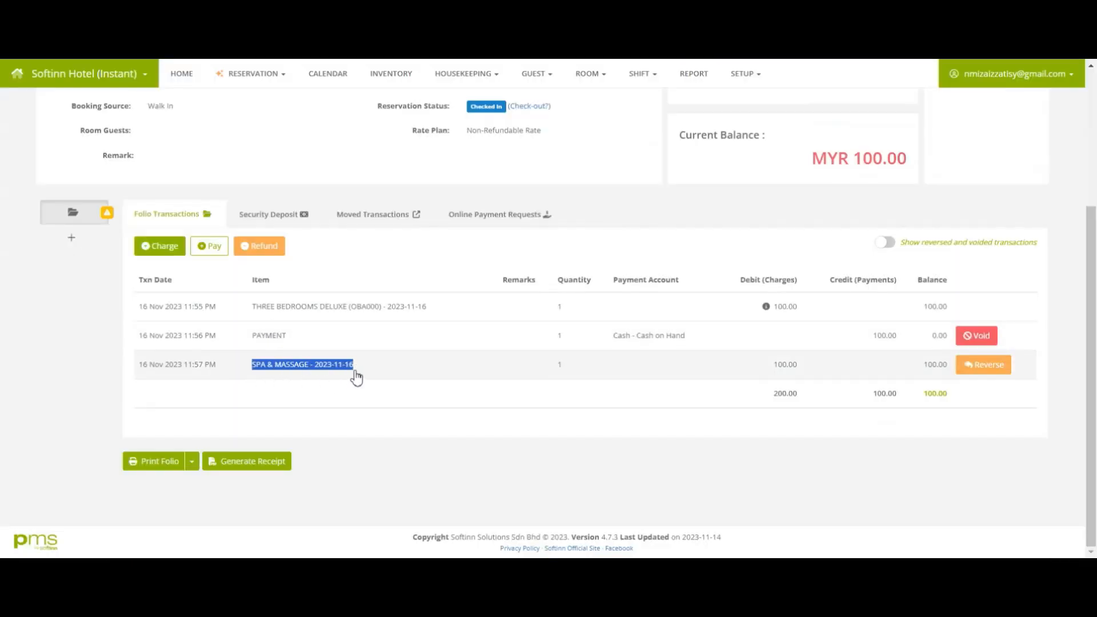
{"action": "double_click", "coordinate": [784, 365]}
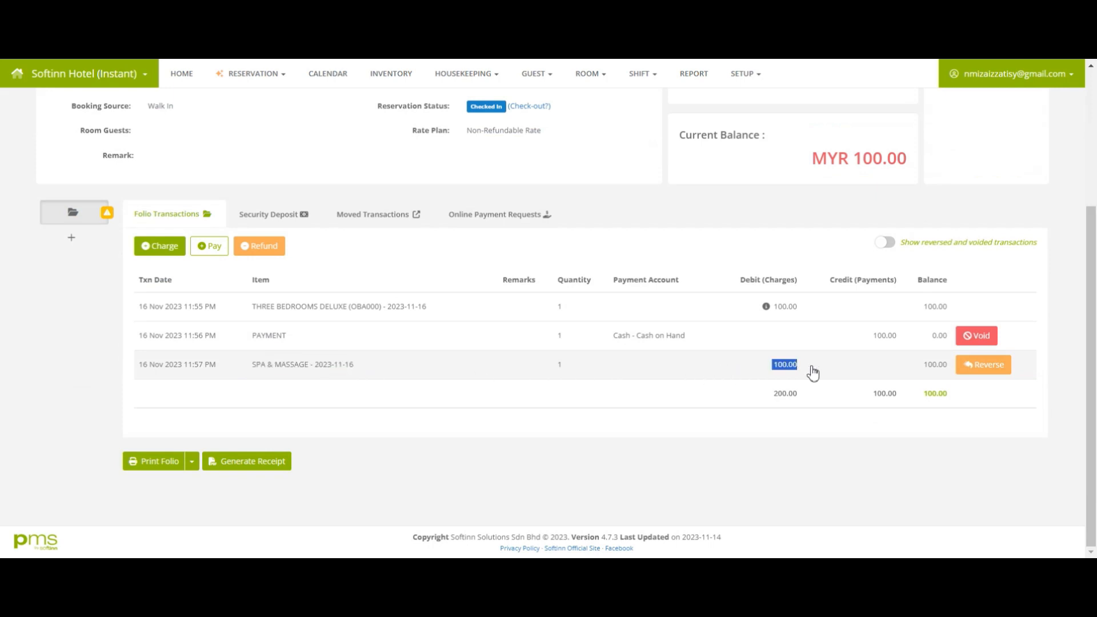
{"action": "left_click", "coordinate": [708, 374]}
Step: Reverse the SPA & Massage charge dated 2023-11-16 without adding a remark
{"action": "left_click", "coordinate": [977, 378]}
{"action": "left_click", "coordinate": [977, 379]}
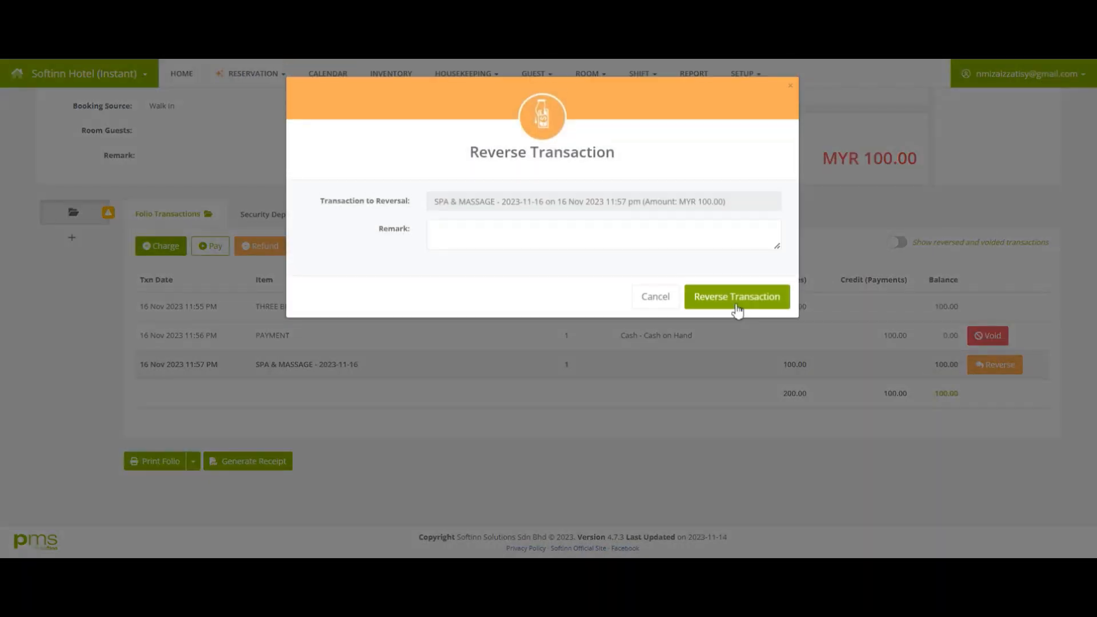
{"action": "left_click", "coordinate": [736, 297]}
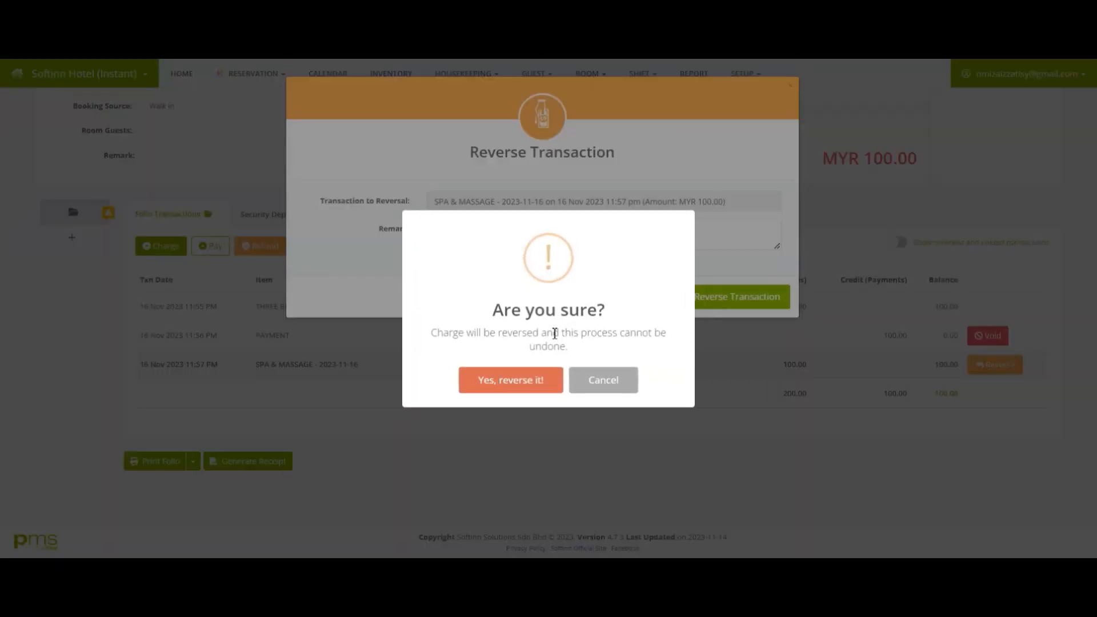
{"action": "left_click", "coordinate": [532, 383]}
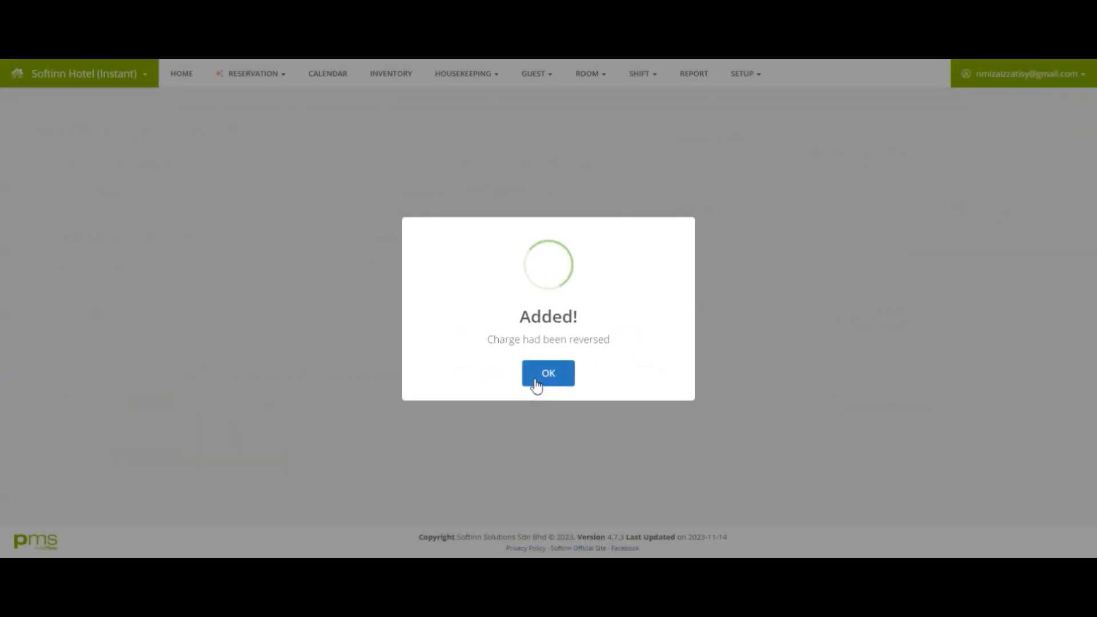
{"action": "left_click", "coordinate": [535, 383]}
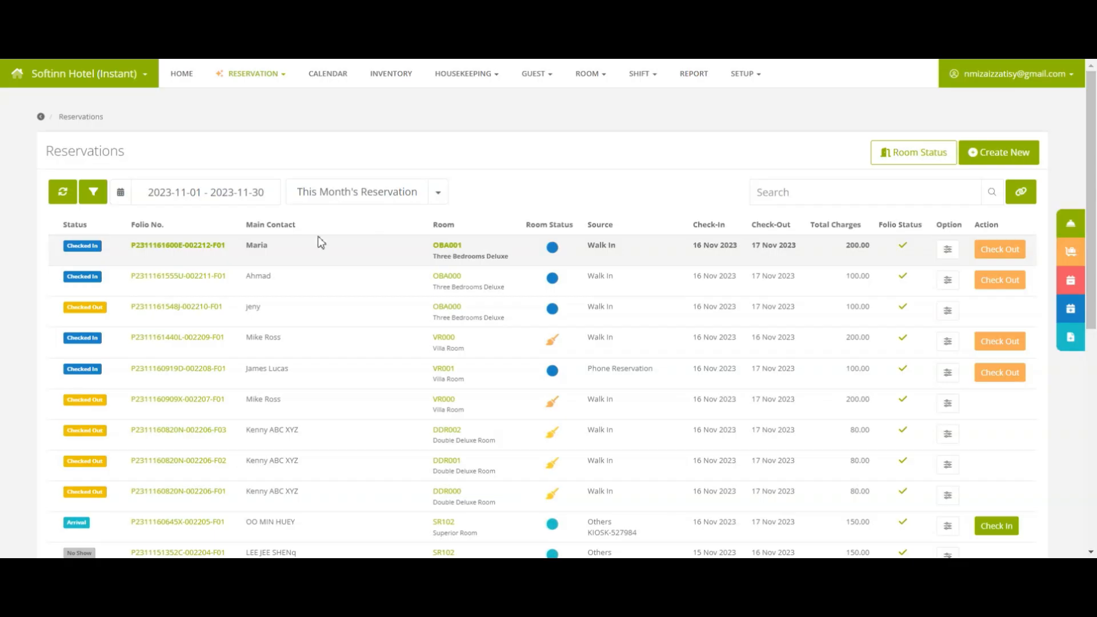
Step: Open the folio of the checked-in OBA001 reservation and examine the SPA & Massage charge and its matching payment
{"action": "left_click", "coordinate": [304, 253]}
{"action": "left_click", "coordinate": [304, 253]}
{"action": "left_click", "coordinate": [947, 249]}
{"action": "left_click", "coordinate": [780, 263]}
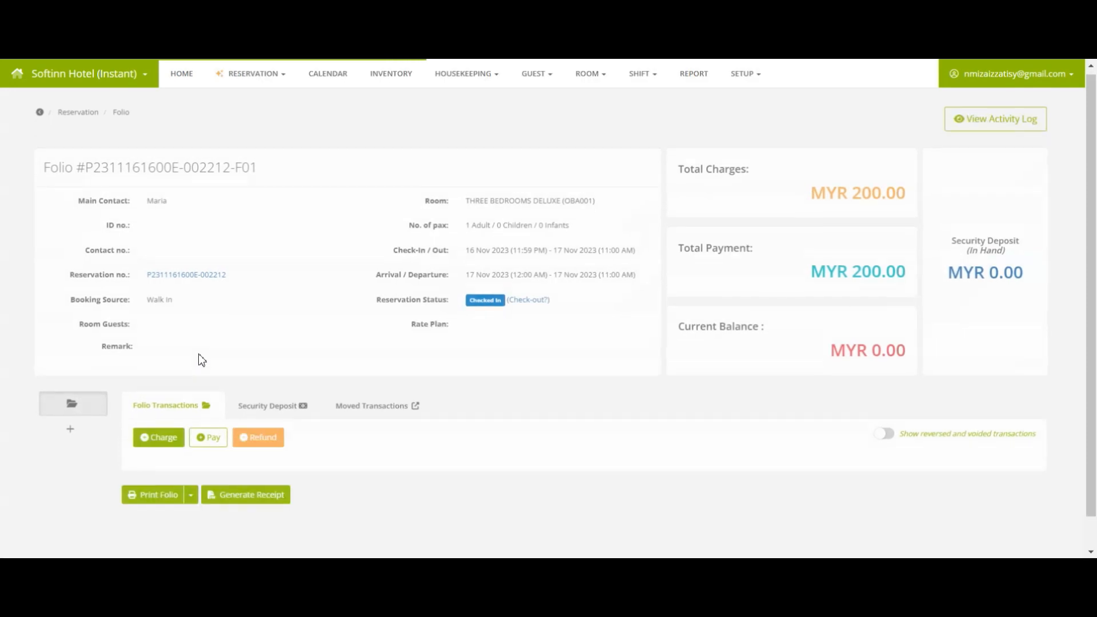
{"action": "scroll", "coordinate": [201, 357], "scroll_direction": "down", "scroll_amount": 5}
{"action": "mouse_move", "coordinate": [264, 350]}
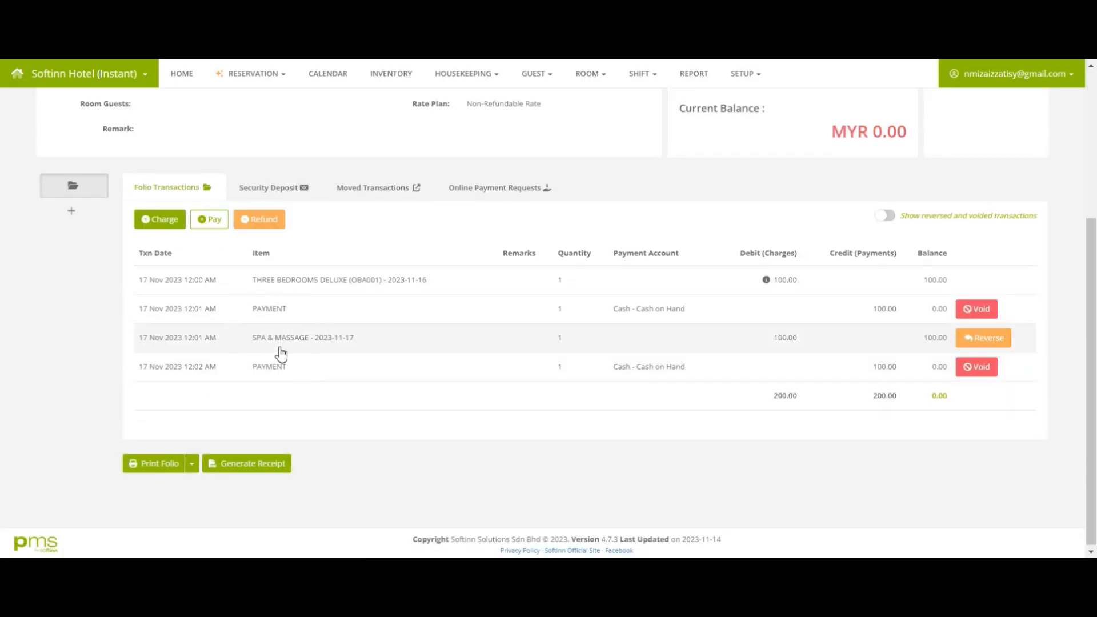
{"action": "left_click_drag", "start_coordinate": [765, 340], "coordinate": [824, 349]}
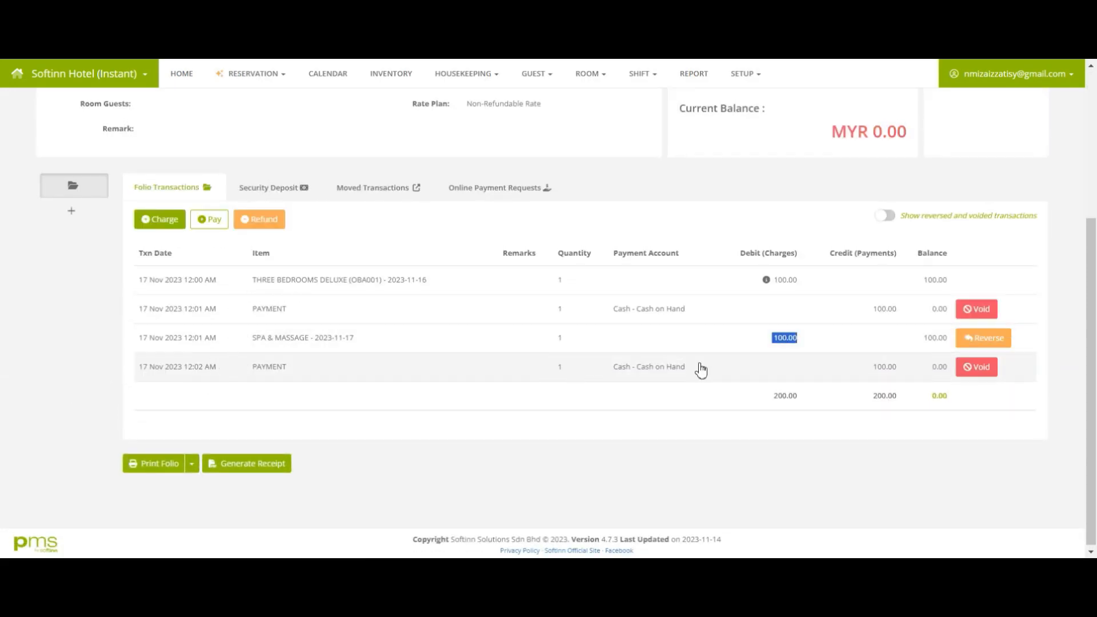
{"action": "double_click", "coordinate": [275, 373]}
{"action": "left_click_drag", "start_coordinate": [871, 374], "coordinate": [896, 378]}
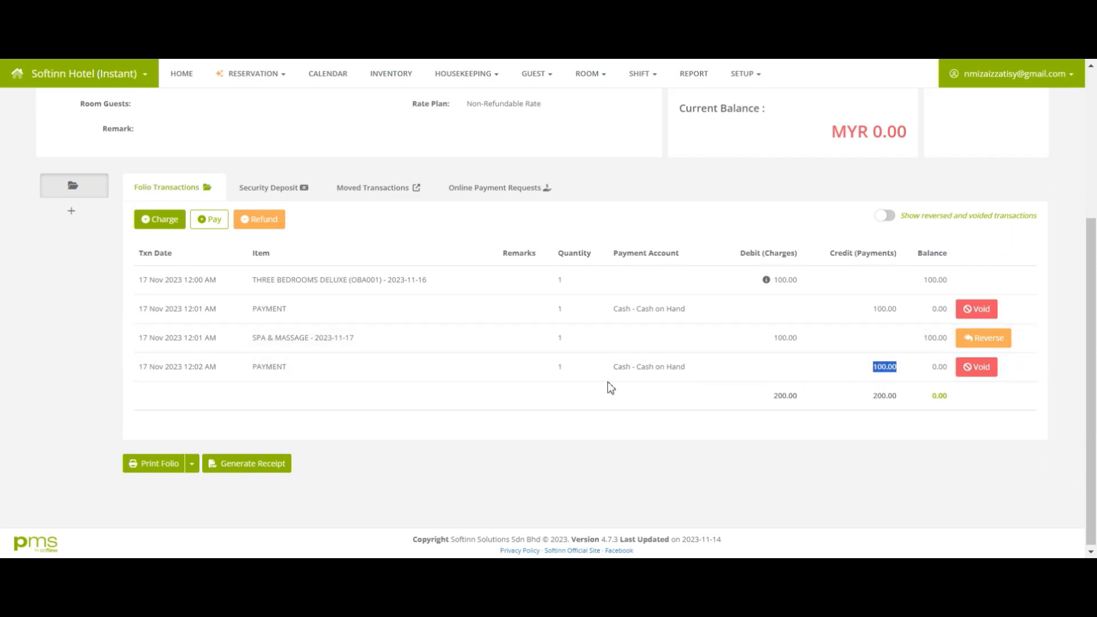
Step: Reverse the SPA & Massage charge dated 2023-11-17 in the OBA001 folio
{"action": "left_click", "coordinate": [980, 350]}
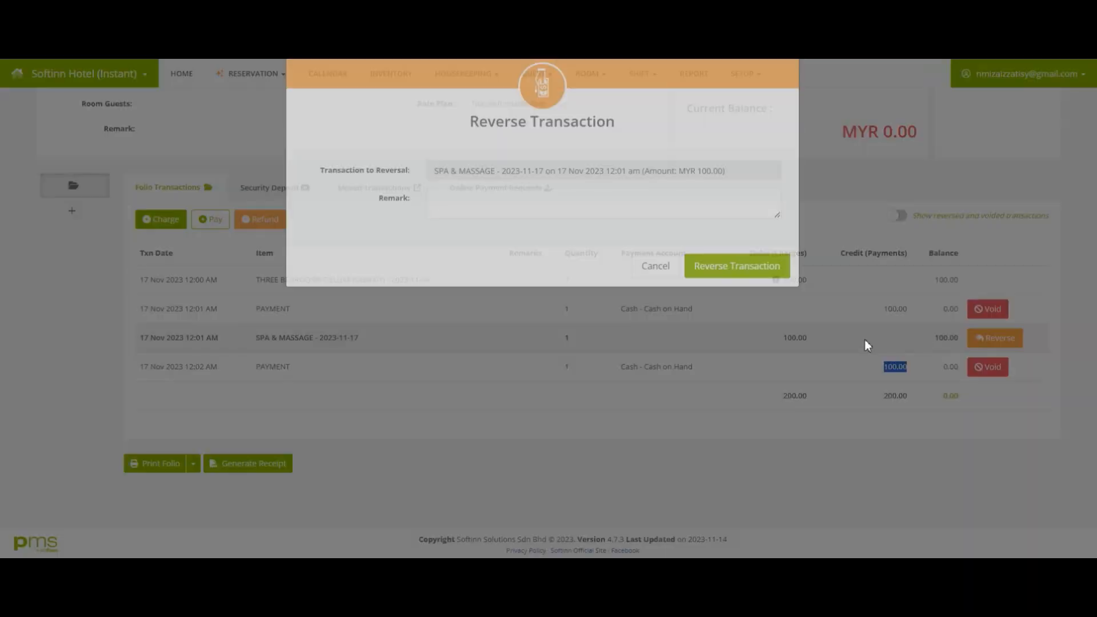
{"action": "left_click", "coordinate": [721, 300]}
{"action": "left_click", "coordinate": [496, 380]}
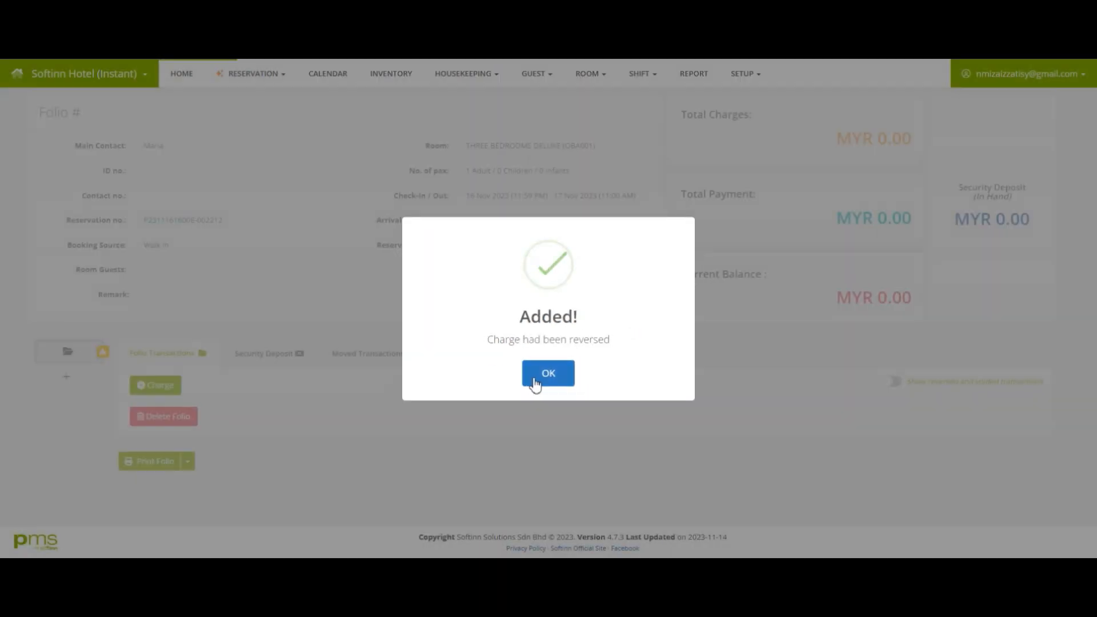
{"action": "left_click", "coordinate": [544, 374]}
Step: Add a refund of 100 to the OBA001 folio, choosing a payment method and a payment account
{"action": "left_click", "coordinate": [262, 405]}
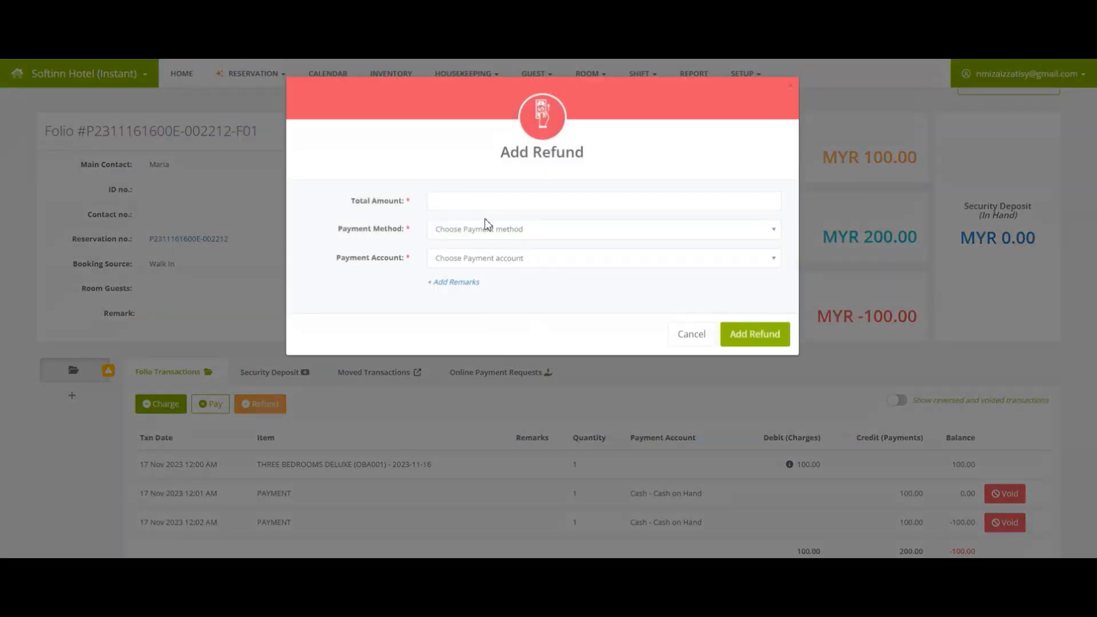
{"action": "left_click", "coordinate": [485, 206]}
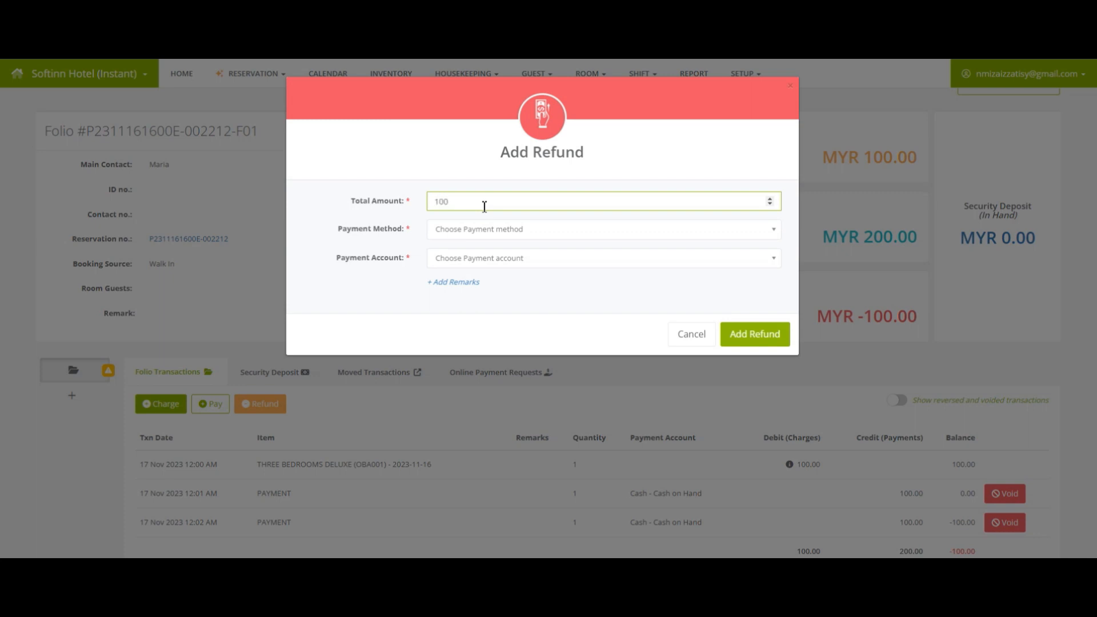
{"action": "left_click", "coordinate": [471, 229]}
{"action": "left_click", "coordinate": [457, 386]}
{"action": "left_click", "coordinate": [465, 258]}
{"action": "left_click", "coordinate": [465, 299]}
{"action": "left_click", "coordinate": [742, 343]}
{"action": "left_click", "coordinate": [524, 377]}
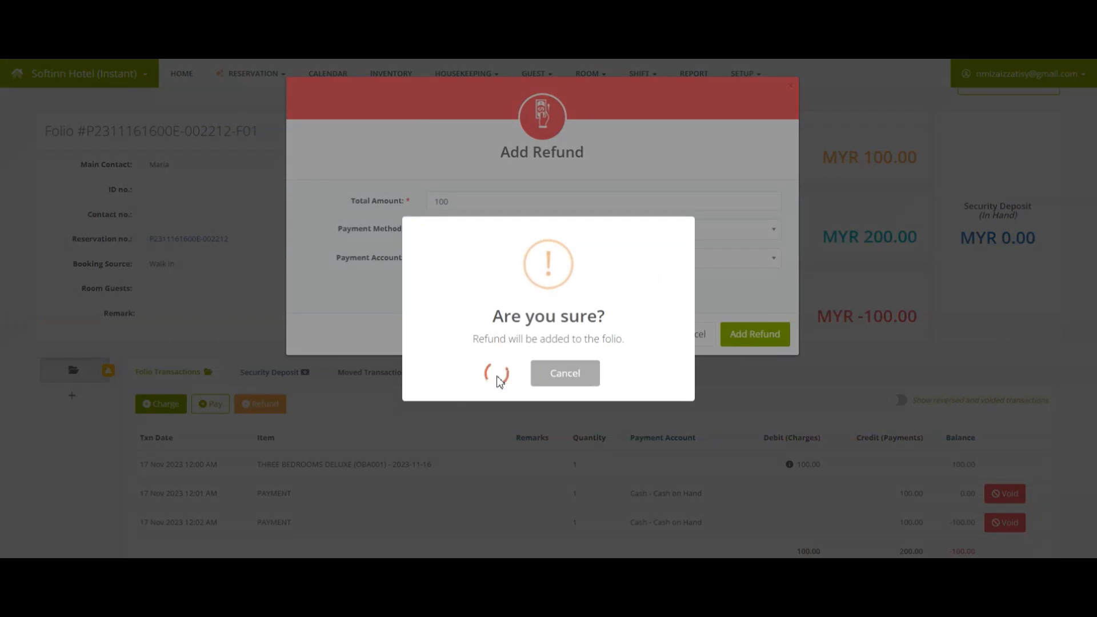
{"action": "left_click", "coordinate": [549, 373]}
{"action": "scroll", "coordinate": [576, 370], "scroll_direction": "down", "scroll_amount": 3}
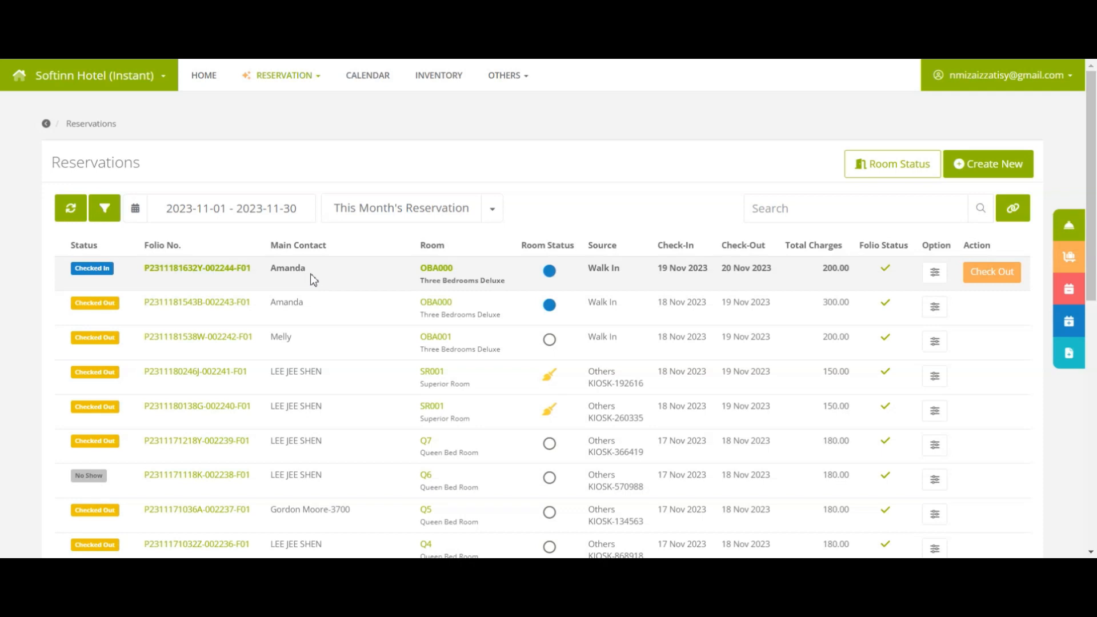
Step: Open the folio of the checked-in OBA000 reservation arriving 19 Nov 2023 and examine its SPA & Massage charge
{"action": "left_click", "coordinate": [313, 279]}
{"action": "left_click", "coordinate": [933, 274]}
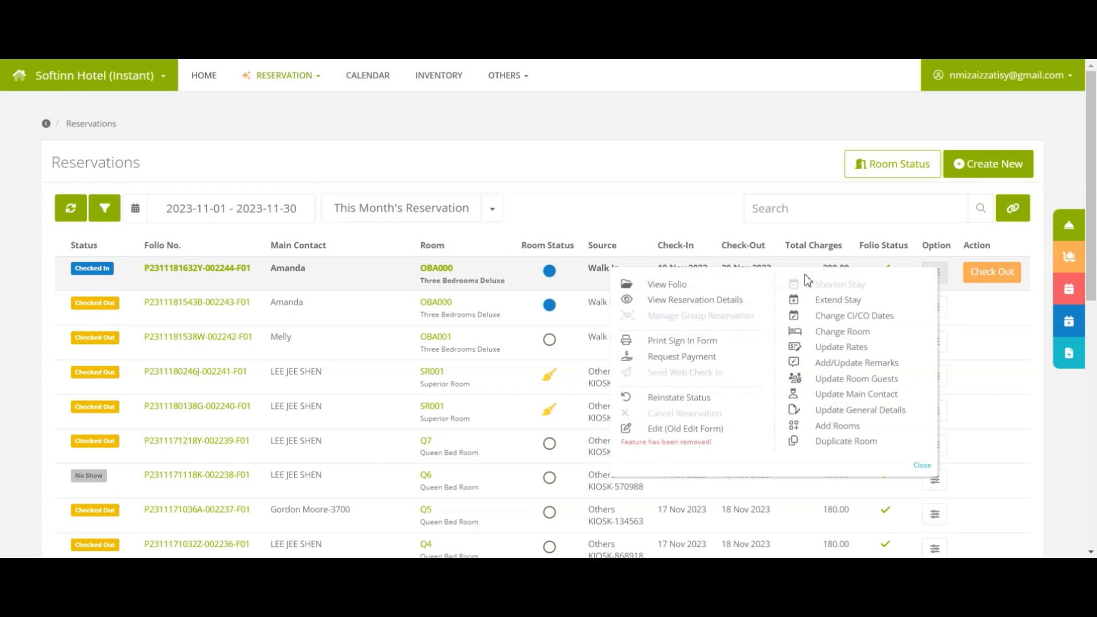
{"action": "left_click", "coordinate": [723, 287]}
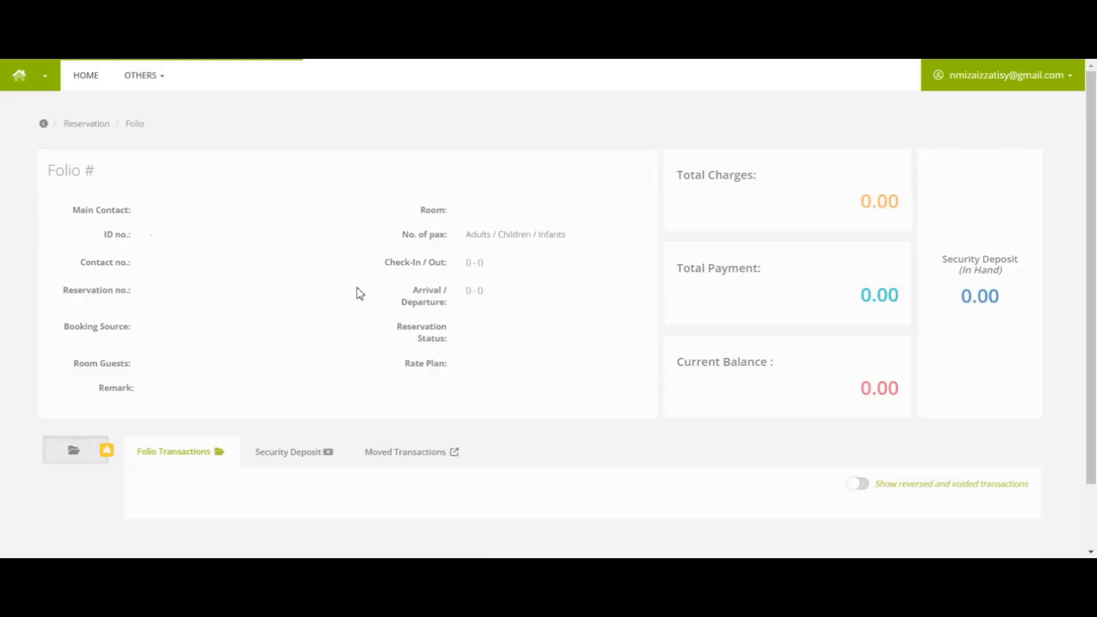
{"action": "scroll", "coordinate": [356, 292], "scroll_direction": "down", "scroll_amount": 5}
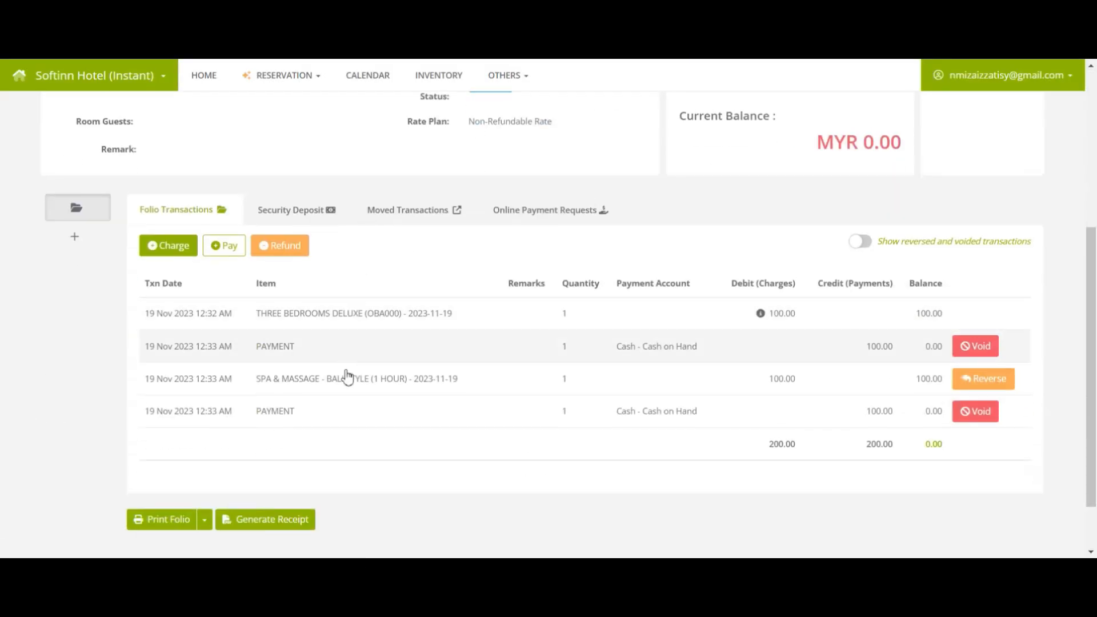
{"action": "left_click", "coordinate": [344, 387]}
{"action": "left_click", "coordinate": [343, 388]}
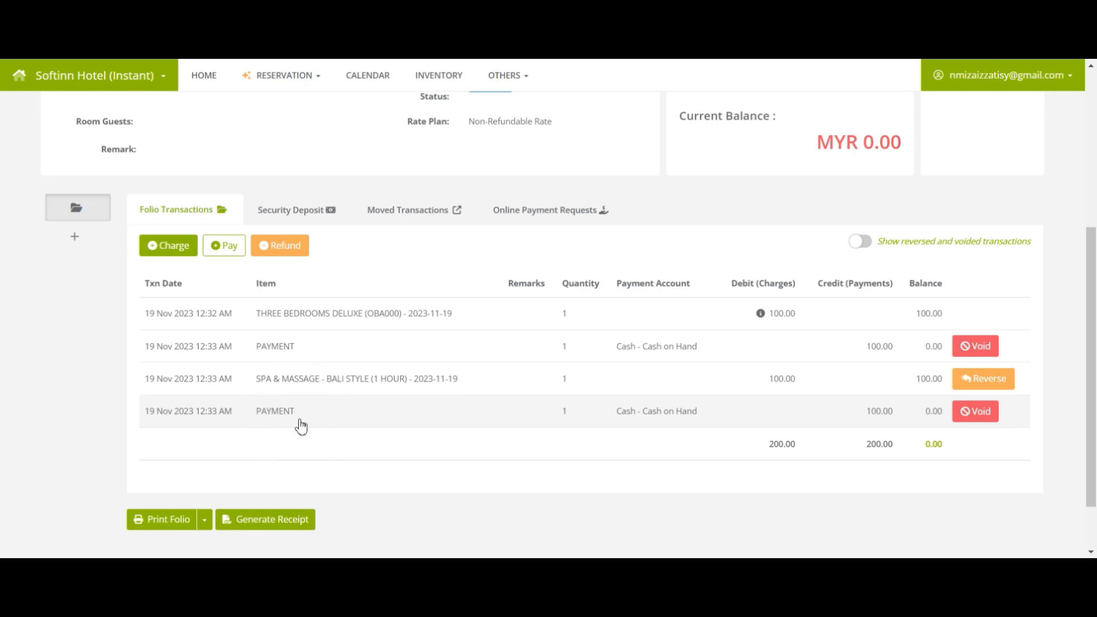
Step: Add a SPA & Massage charge for Bali Style (1 Hour) to the folio, applicable on 20 Nov 2023
{"action": "left_click", "coordinate": [178, 252]}
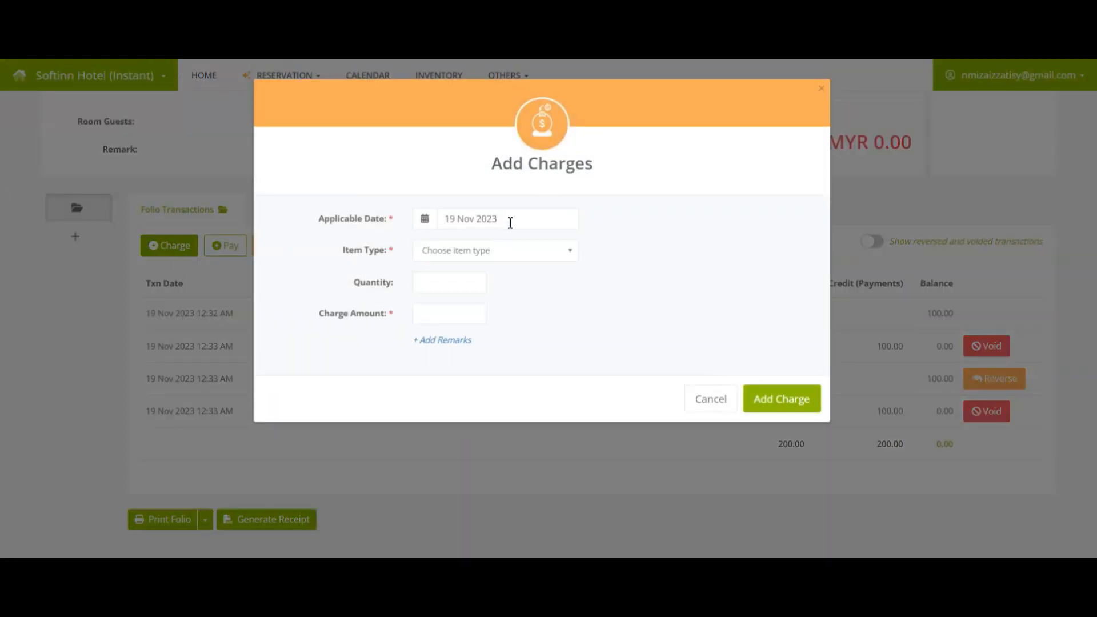
{"action": "left_click", "coordinate": [510, 222]}
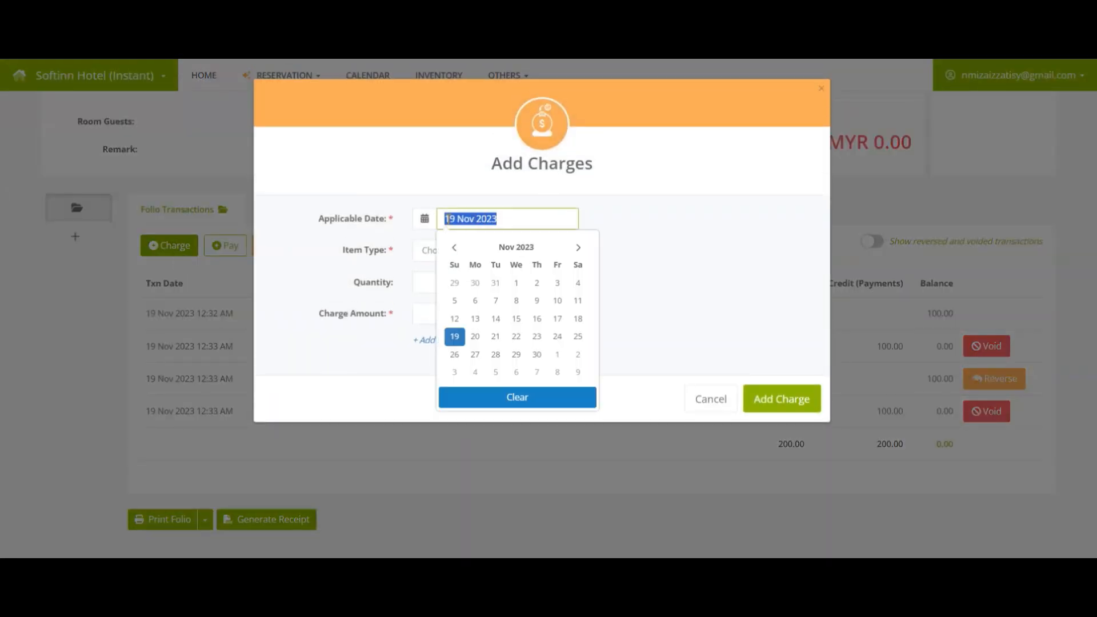
{"action": "left_click", "coordinate": [481, 345]}
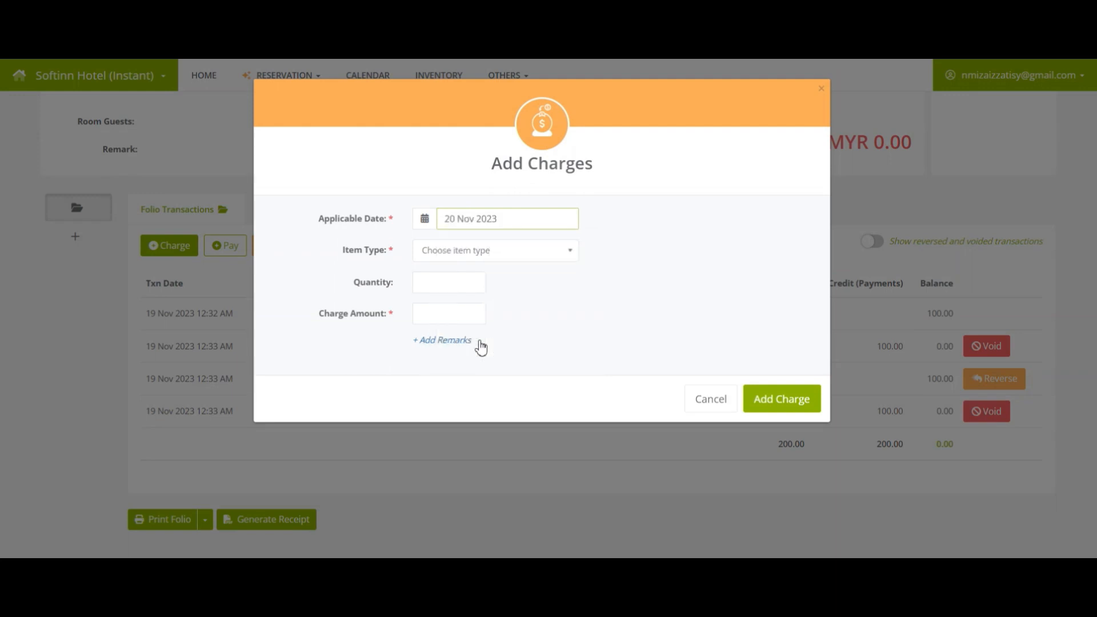
{"action": "left_click", "coordinate": [490, 251]}
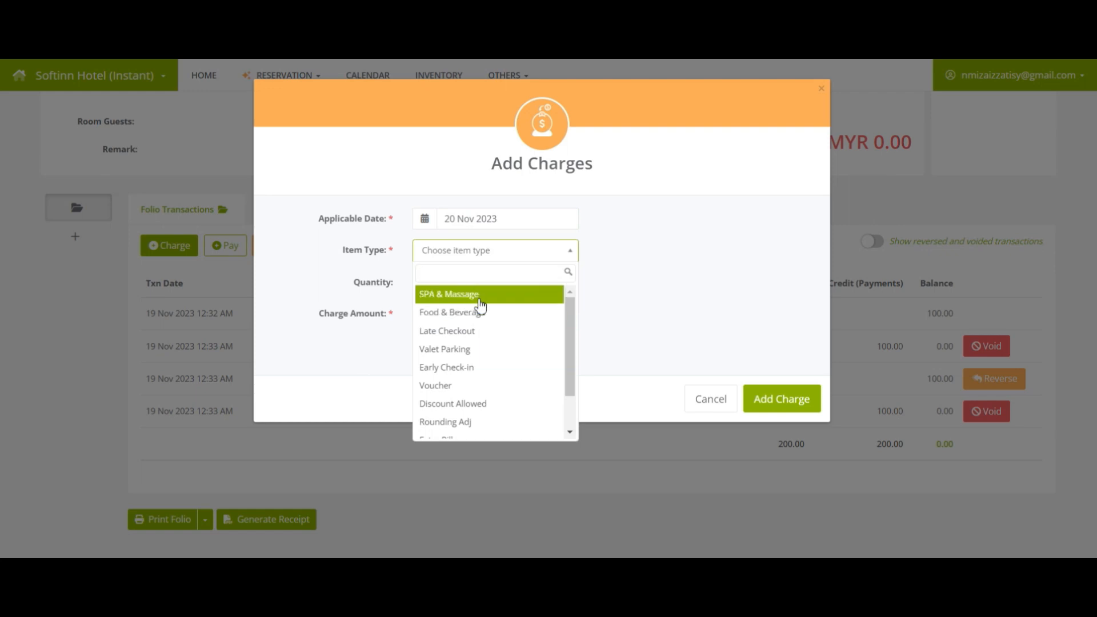
{"action": "left_click", "coordinate": [480, 295]}
{"action": "left_click", "coordinate": [487, 344]}
{"action": "left_click", "coordinate": [782, 459]}
{"action": "left_click", "coordinate": [534, 384]}
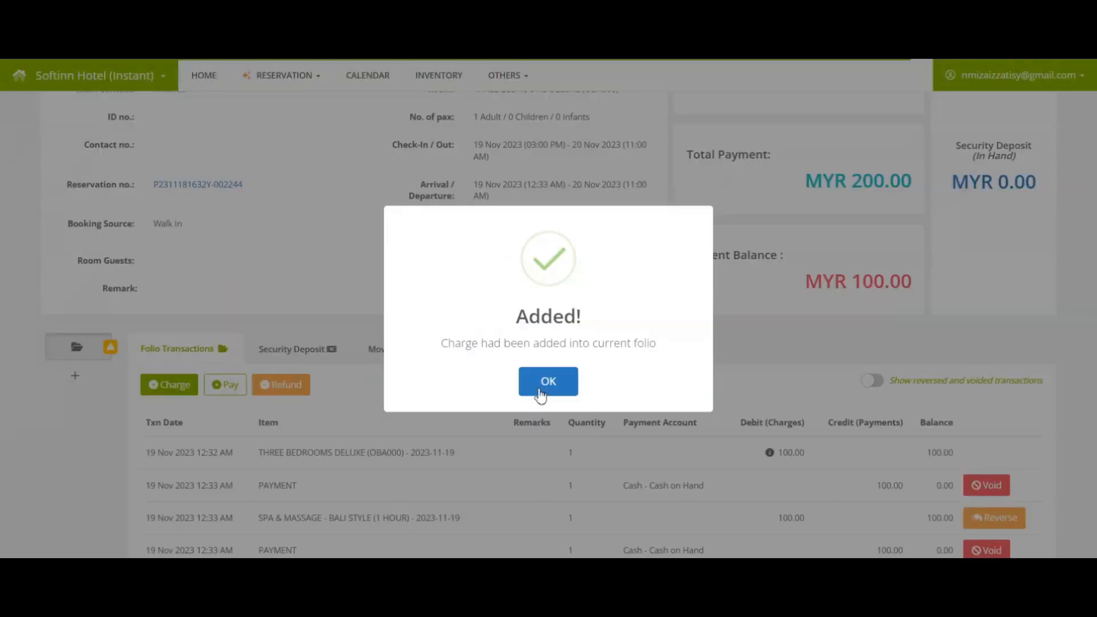
{"action": "left_click", "coordinate": [547, 380]}
Step: Add a payment of 100 to the folio using the Debit Card method and the CIMB account
{"action": "scroll", "coordinate": [537, 397], "scroll_direction": "down", "scroll_amount": 5}
{"action": "key", "text": "ctrl"}
{"action": "key", "text": "ctrl"}
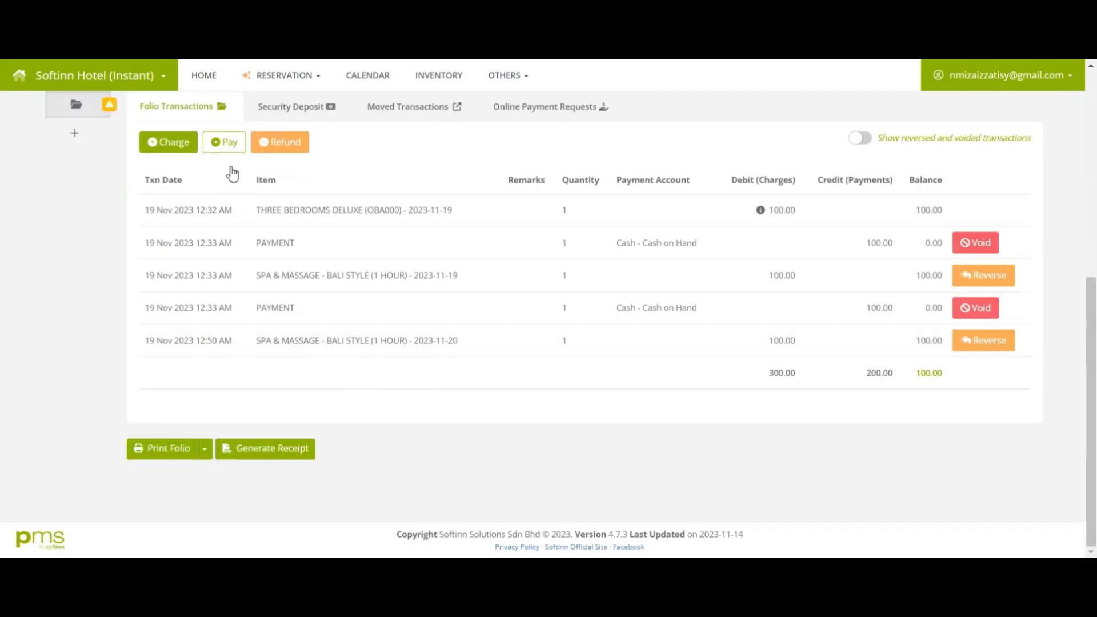
{"action": "key", "text": "ctrl"}
{"action": "key", "text": "ctrl"}
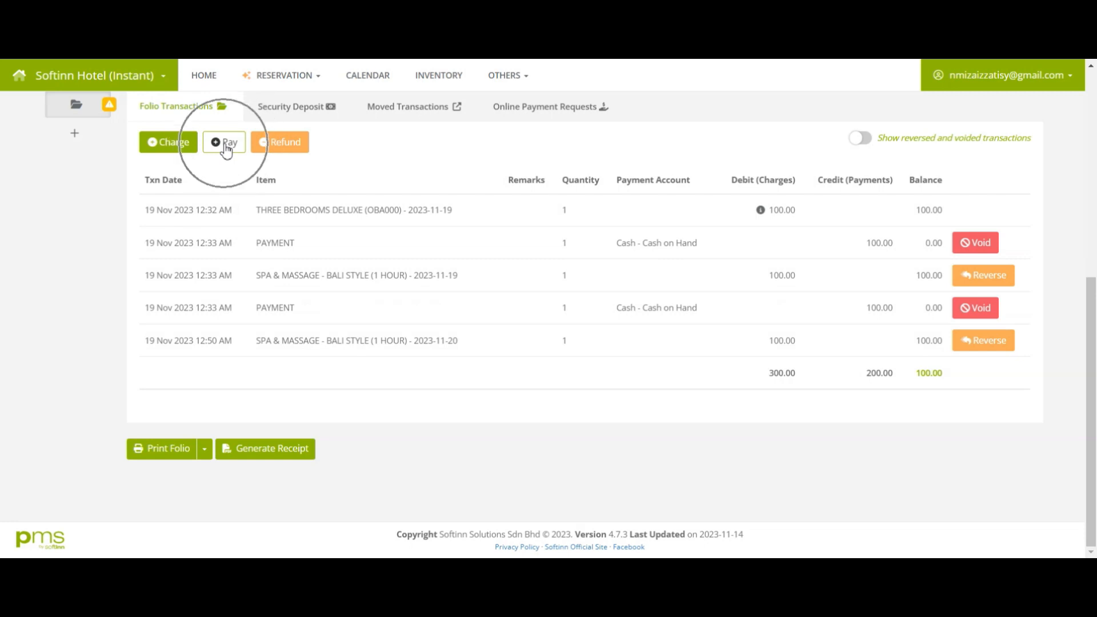
{"action": "left_click", "coordinate": [226, 142]}
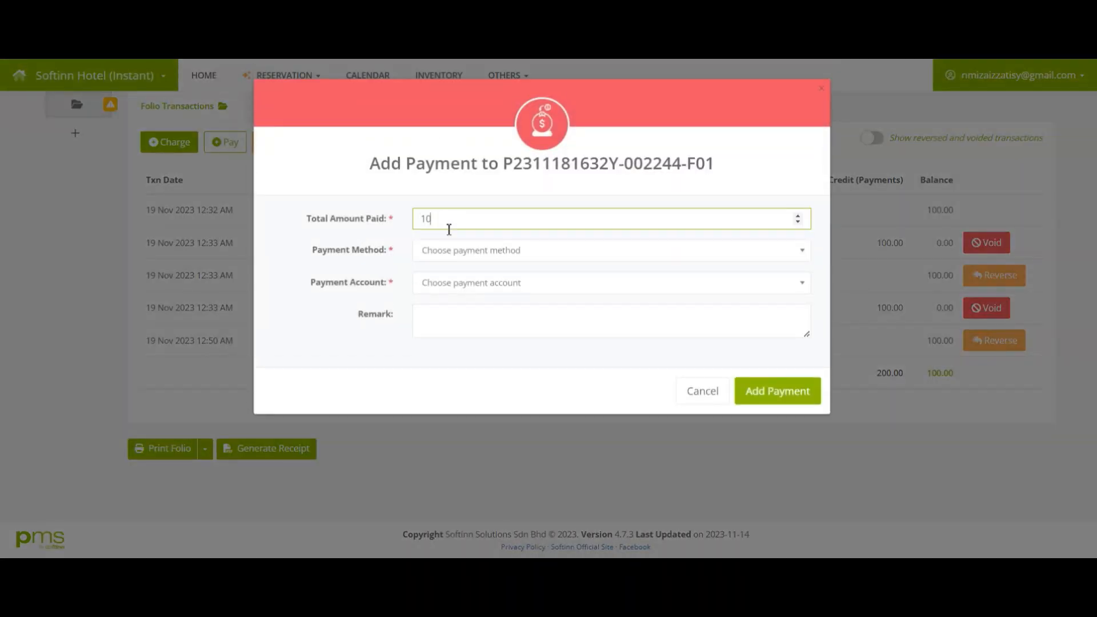
{"action": "left_click", "coordinate": [465, 252]}
{"action": "left_click", "coordinate": [450, 365]}
{"action": "left_click", "coordinate": [474, 282]}
{"action": "left_click", "coordinate": [475, 327]}
{"action": "left_click", "coordinate": [761, 391]}
{"action": "left_click", "coordinate": [477, 389]}
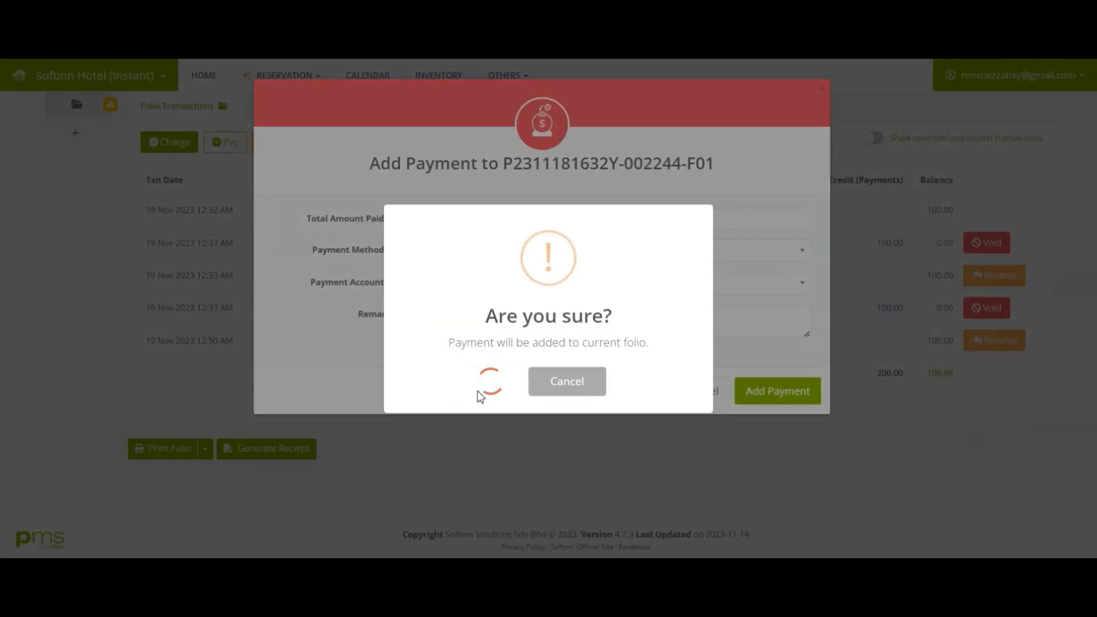
{"action": "left_click", "coordinate": [549, 382]}
Step: Void the 100 Debit Card - CIMB payment with the remark "Credit Card is not working, Hence, change the payment method to cash."
{"action": "scroll", "coordinate": [470, 428], "scroll_direction": "down", "scroll_amount": 4}
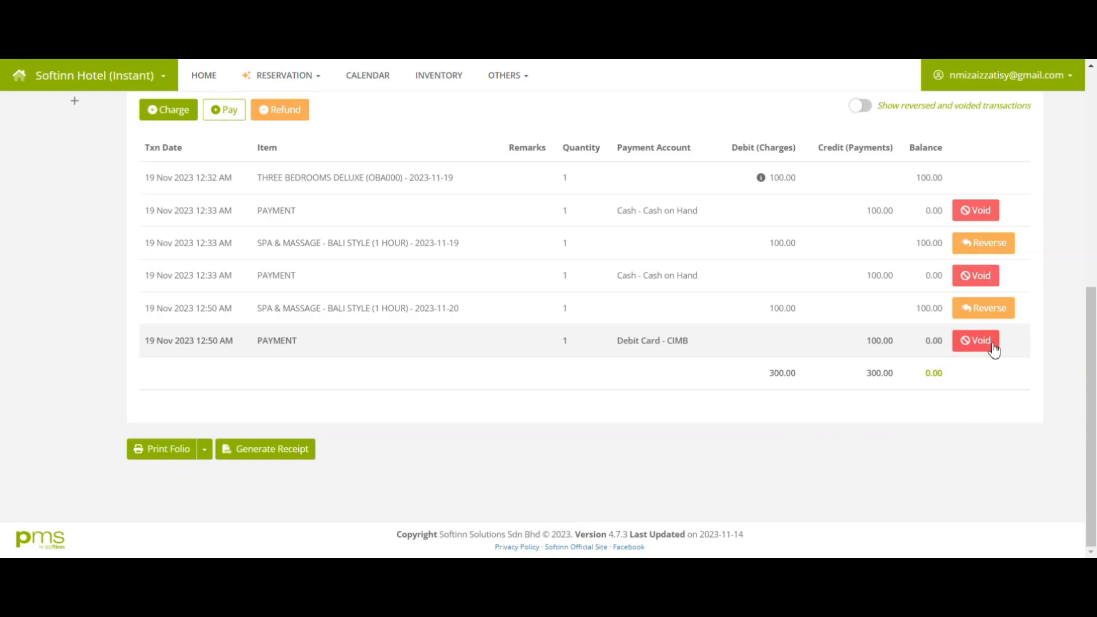
{"action": "left_click", "coordinate": [992, 349]}
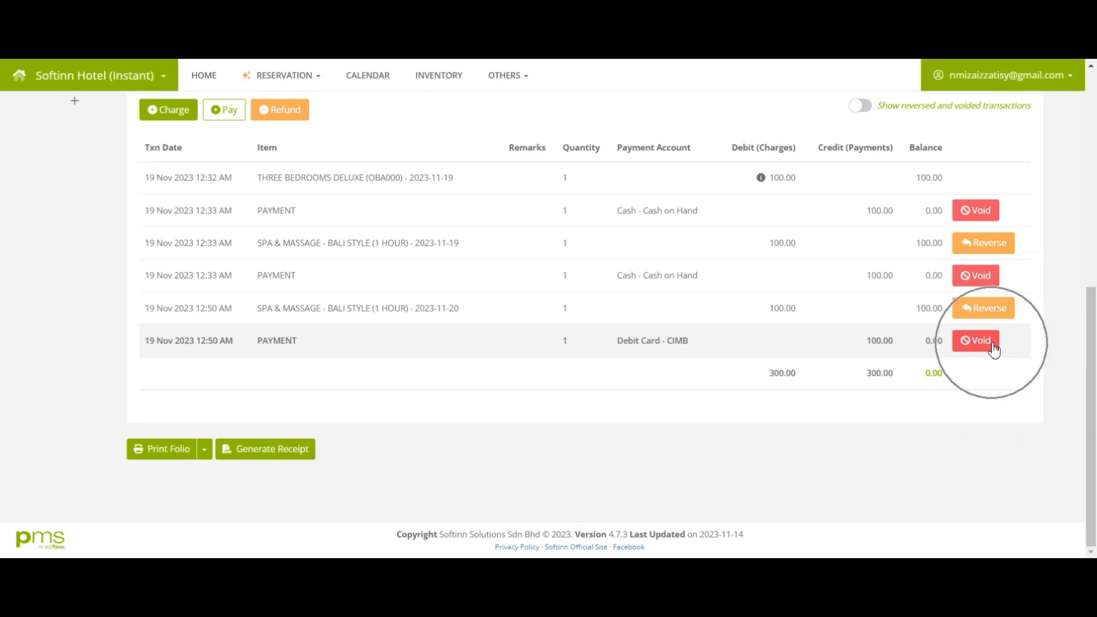
{"action": "left_click", "coordinate": [993, 345]}
{"action": "type", "text": "Credit Card is not working. Hence, change payment meth"}
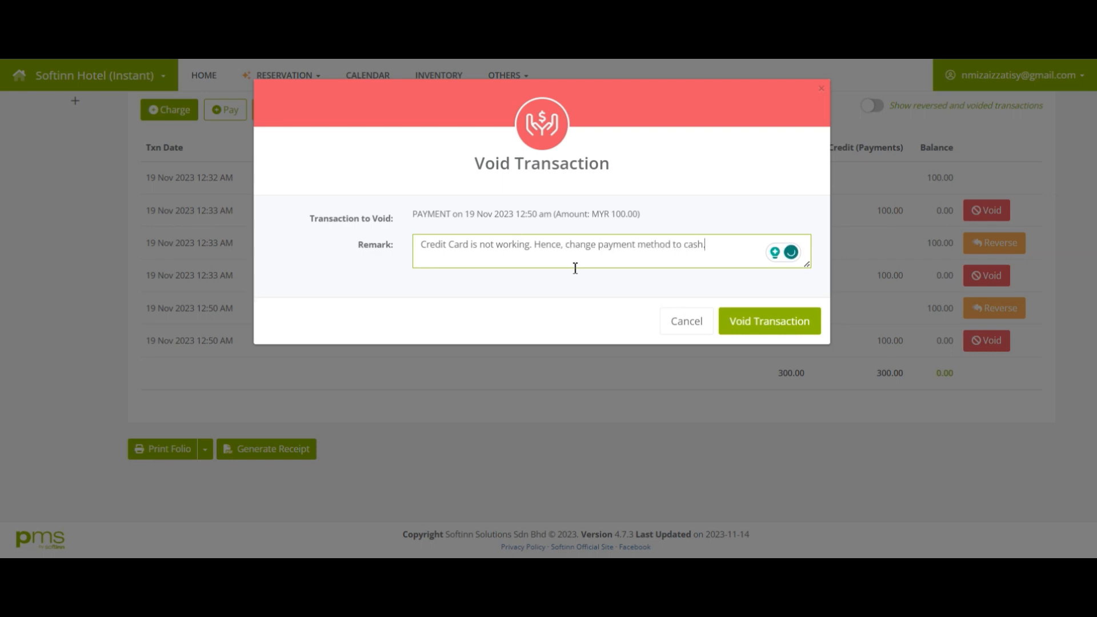
{"action": "type", "text": "od to cash."}
{"action": "key", "text": "ctrl+a"}
{"action": "left_click", "coordinate": [744, 322]}
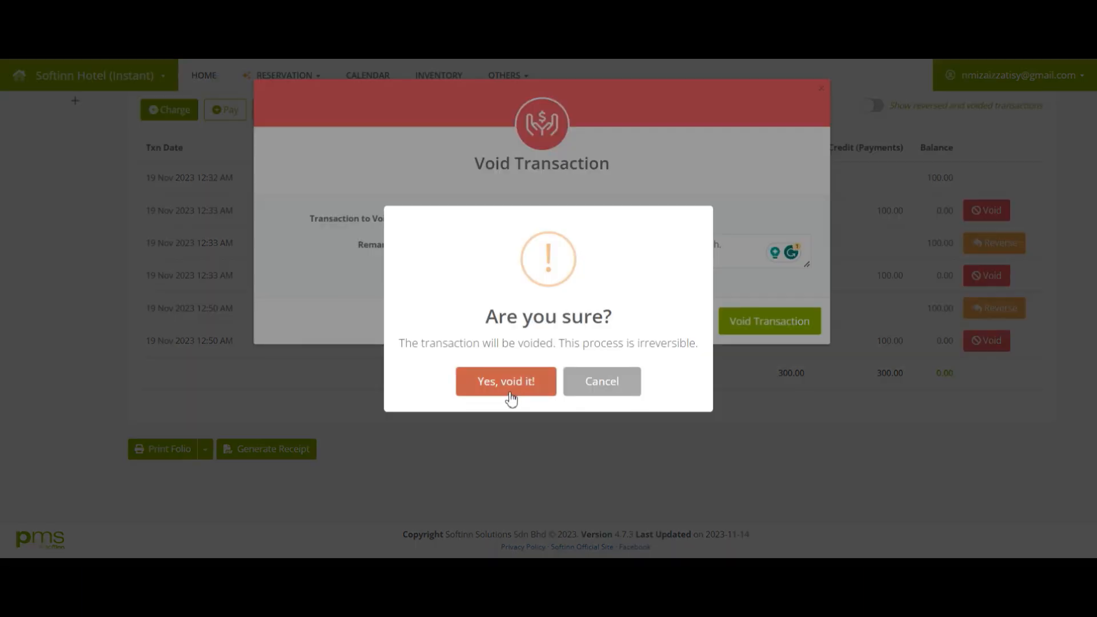
{"action": "left_click", "coordinate": [510, 394]}
{"action": "left_click", "coordinate": [541, 389]}
Step: Show the folio's reversed and voided transactions and examine the voided payment entry with its remark
{"action": "scroll", "coordinate": [1091, 255], "scroll_direction": "down", "scroll_amount": 3}
{"action": "left_click", "coordinate": [862, 216]}
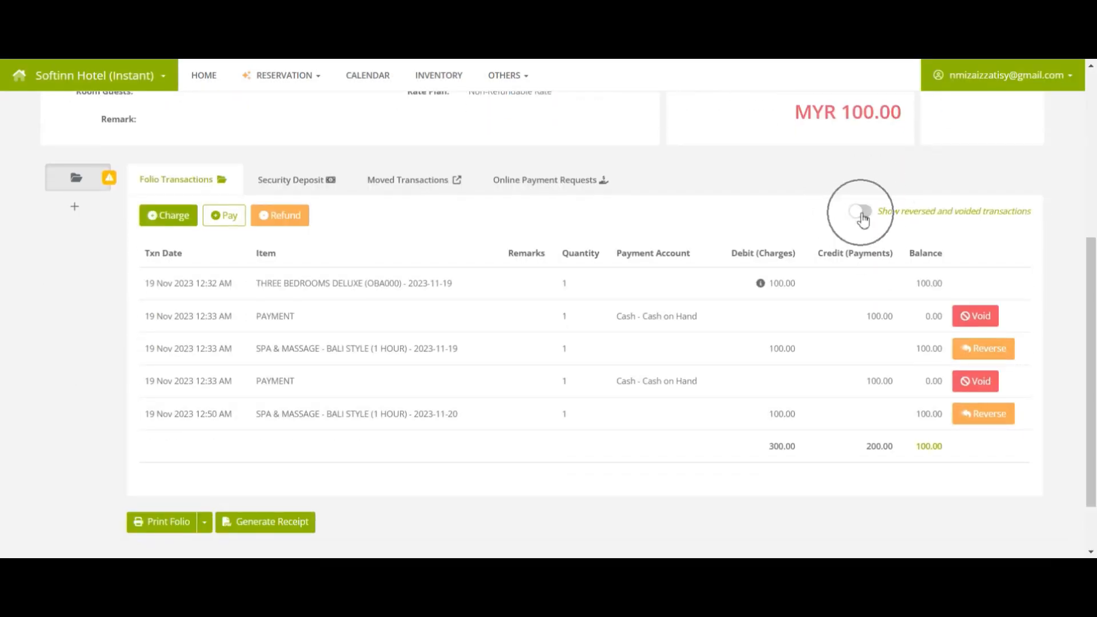
{"action": "scroll", "coordinate": [648, 400], "scroll_direction": "down", "scroll_amount": 3}
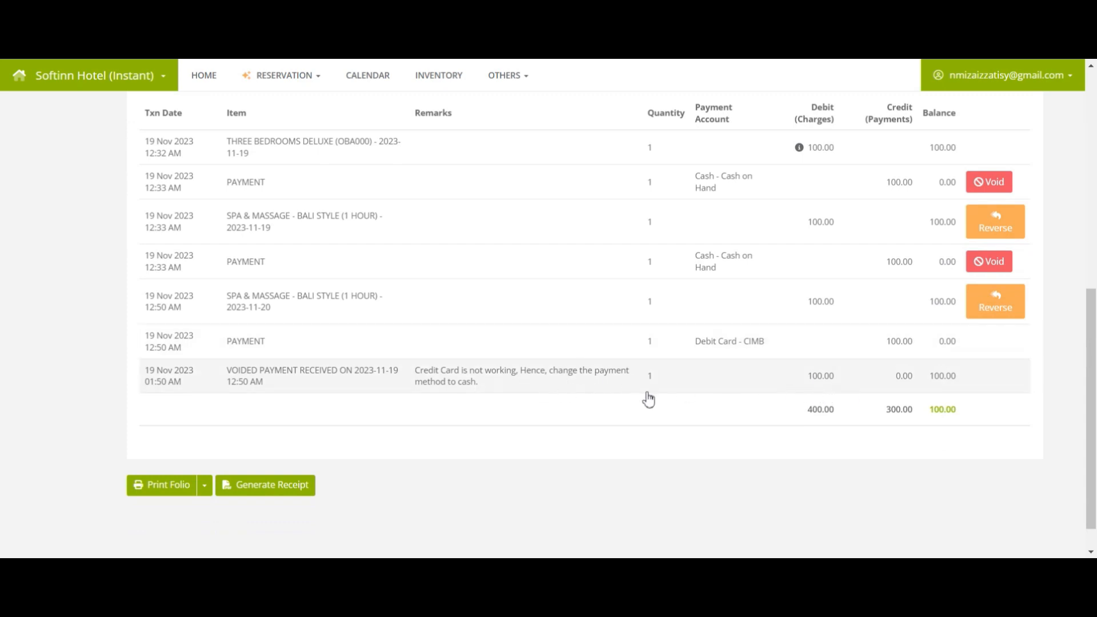
{"action": "left_click", "coordinate": [306, 377]}
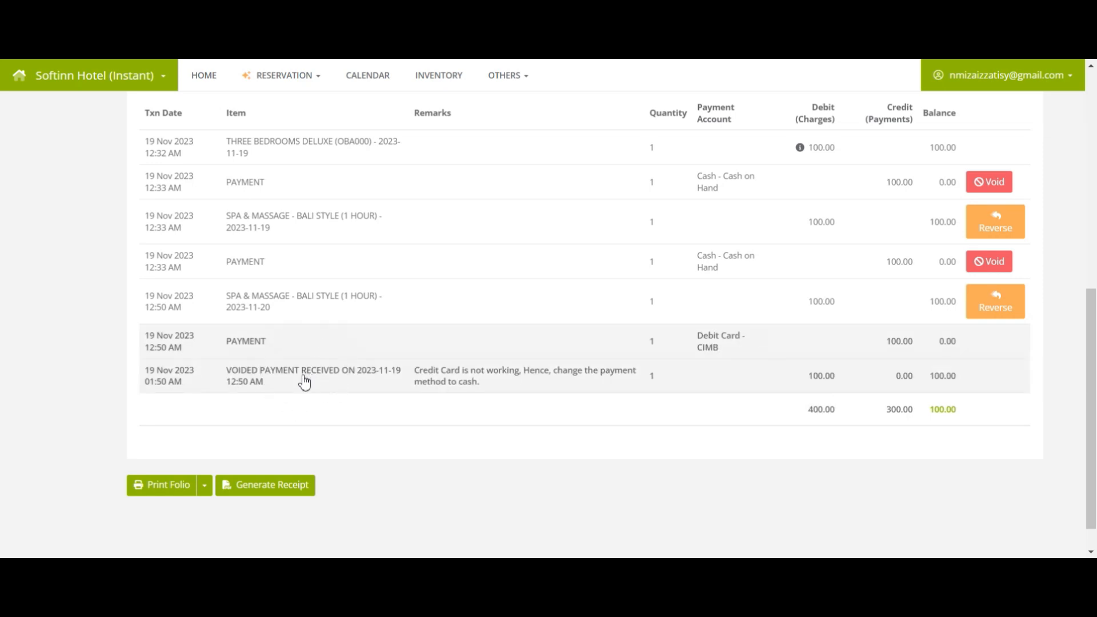
{"action": "key", "text": "ctrl"}
{"action": "key", "text": "ctrl"}
{"action": "key", "text": "ctrl"}
{"action": "scroll", "coordinate": [1090, 306], "scroll_direction": "up", "scroll_amount": 1}
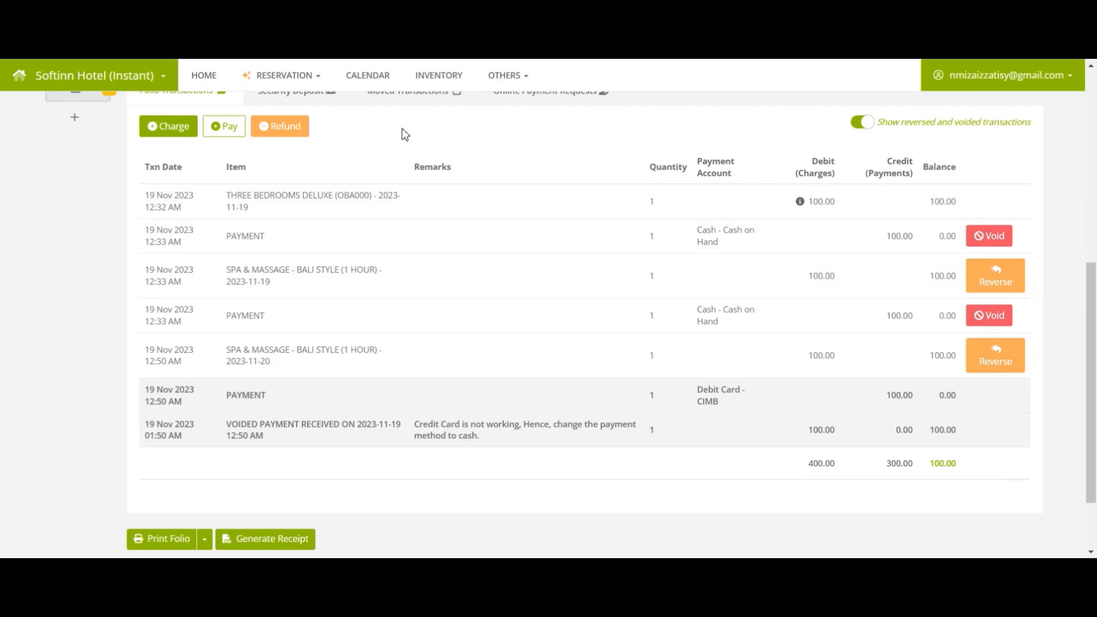
{"action": "key", "text": "ctrl"}
{"action": "key", "text": "ctrl"}
{"action": "key", "text": "ctrl"}
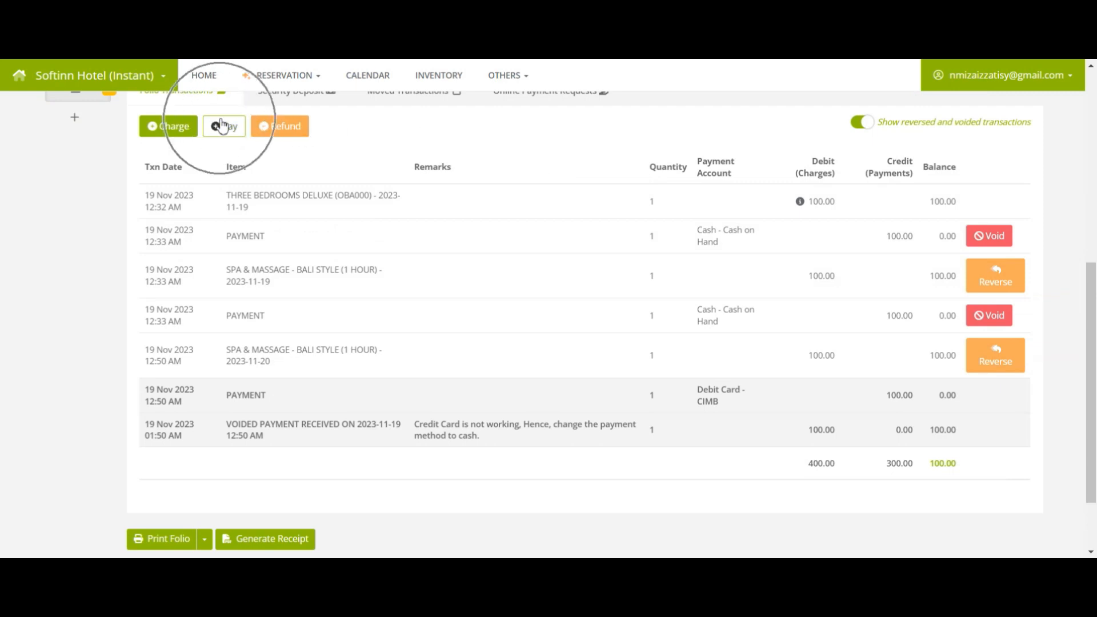
Step: Add a replacement payment of 100 to the folio using the Cash method and the Cash on Hand account
{"action": "left_click", "coordinate": [222, 126]}
{"action": "left_click", "coordinate": [456, 220]}
{"action": "type", "text": "100"}
{"action": "left_click", "coordinate": [460, 249]}
{"action": "left_click", "coordinate": [468, 421]}
{"action": "left_click", "coordinate": [473, 282]}
{"action": "left_click", "coordinate": [472, 335]}
{"action": "left_click", "coordinate": [773, 392]}
{"action": "left_click", "coordinate": [508, 384]}
{"action": "left_click", "coordinate": [537, 383]}
{"action": "scroll", "coordinate": [878, 426], "scroll_direction": "down", "scroll_amount": 5}
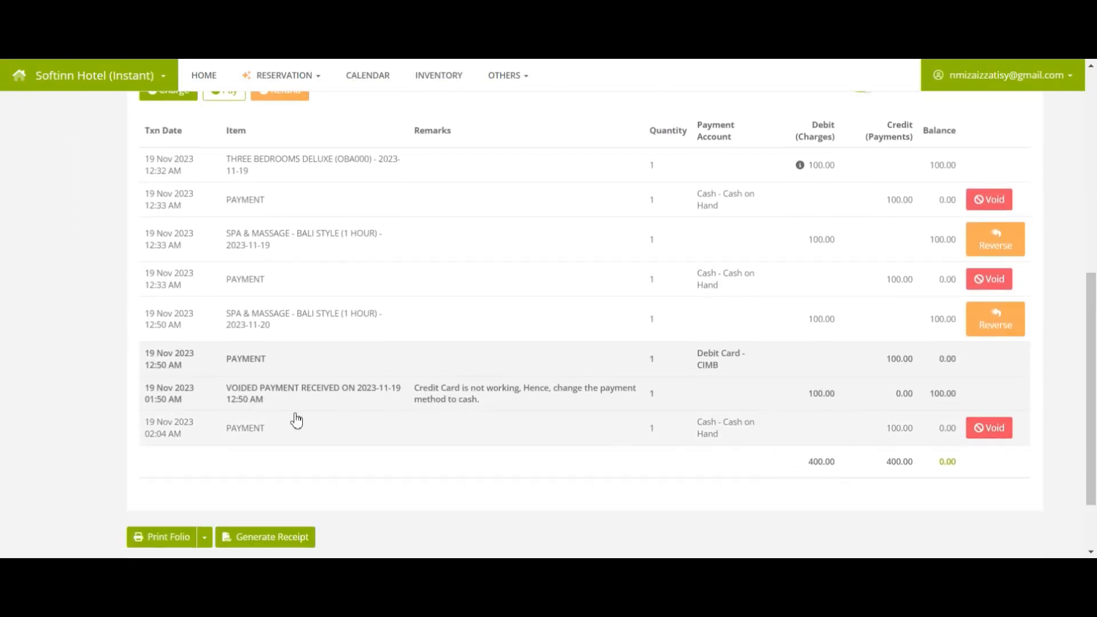
{"action": "left_click", "coordinate": [258, 438]}
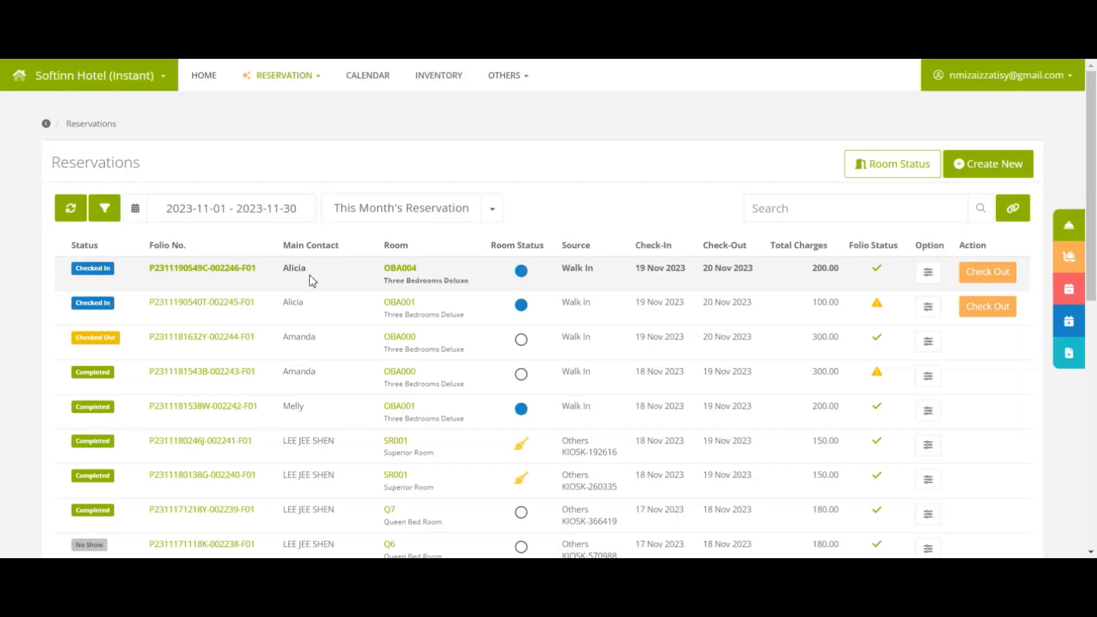
Step: Open the folio of the checked-in OBA004 reservation and examine its SPA & Massage charge and the related payment
{"action": "left_click", "coordinate": [310, 276]}
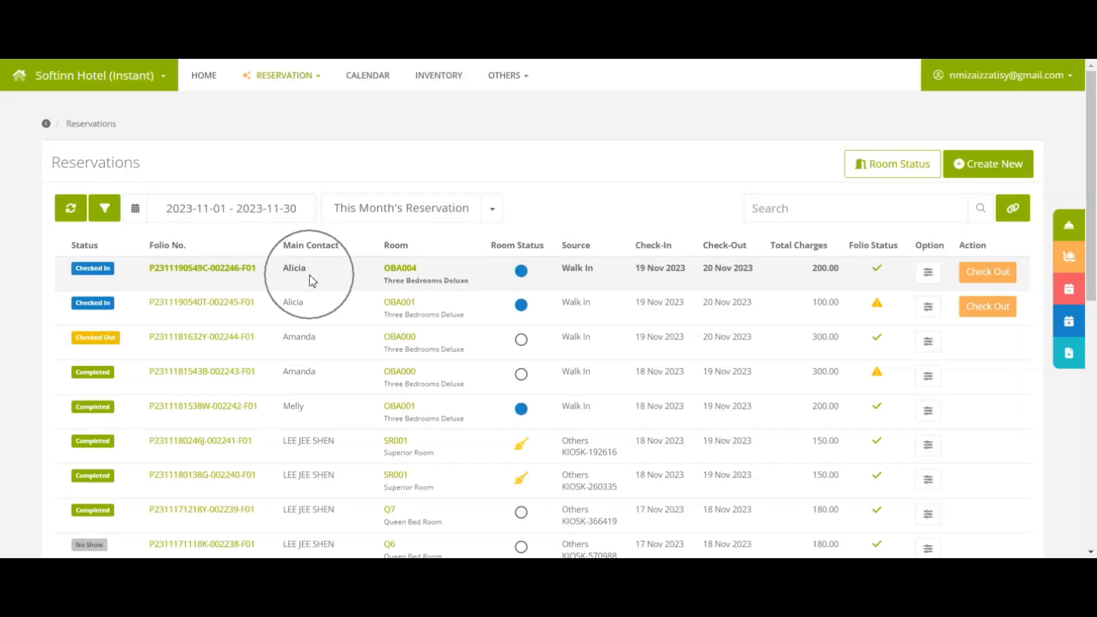
{"action": "left_click", "coordinate": [310, 274]}
{"action": "left_click", "coordinate": [928, 272]}
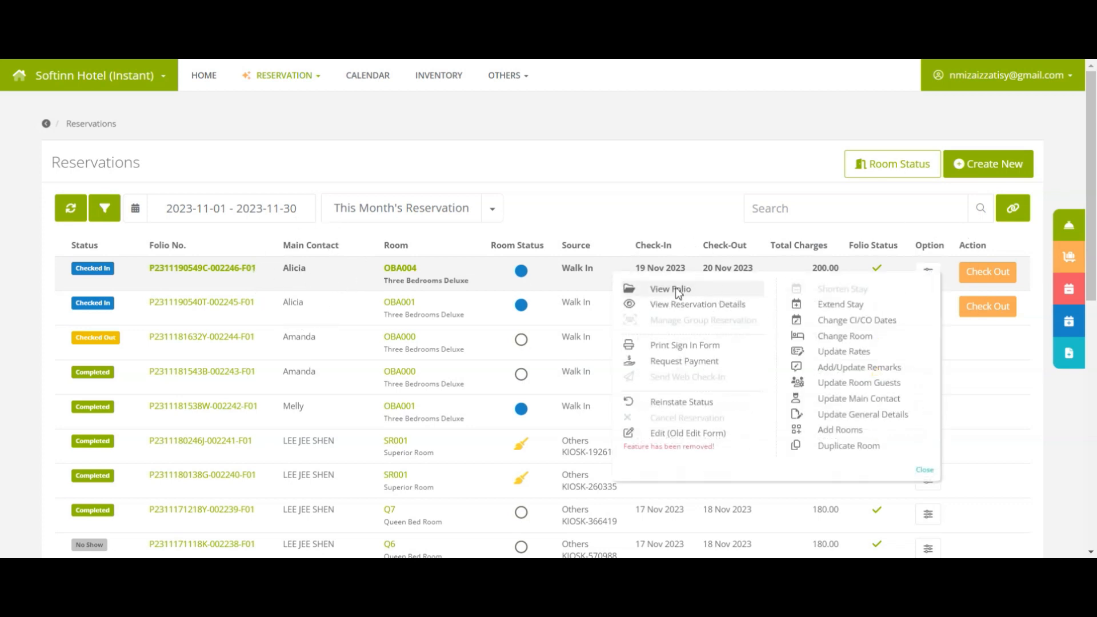
{"action": "left_click", "coordinate": [671, 289]}
{"action": "scroll", "coordinate": [826, 364], "scroll_direction": "down", "scroll_amount": 5}
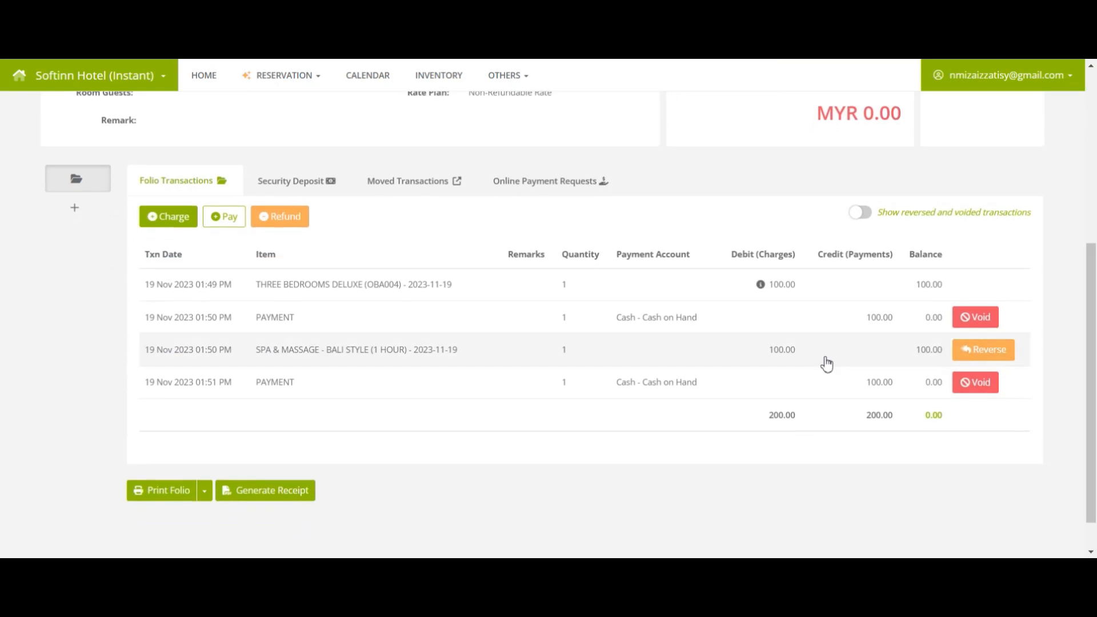
{"action": "left_click", "coordinate": [309, 358]}
{"action": "key", "text": "ctrl"}
{"action": "key", "text": "ctrl"}
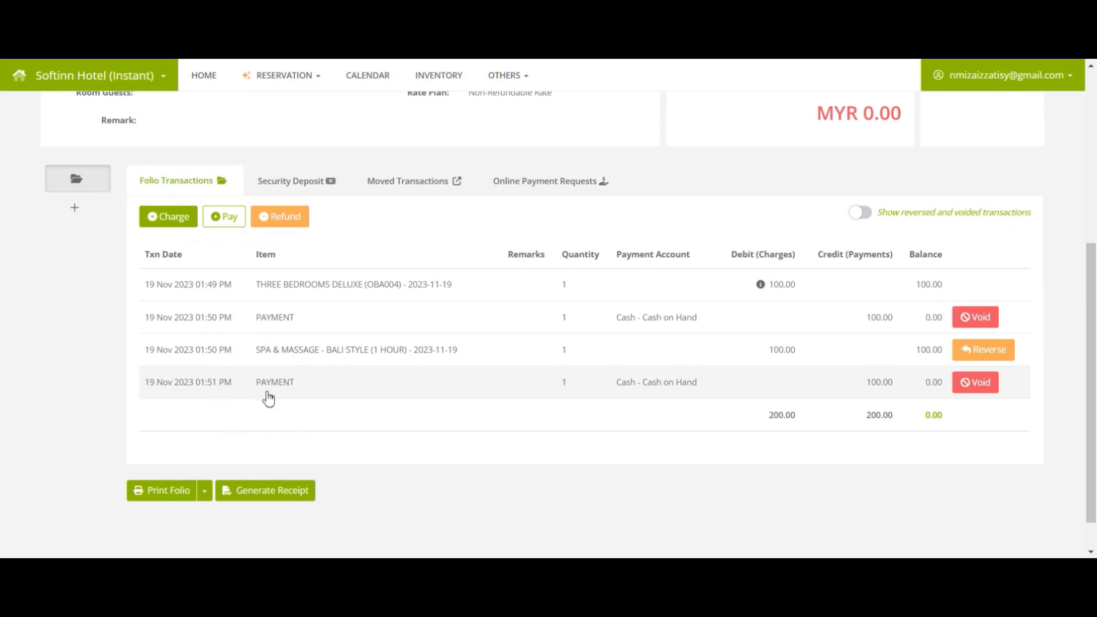
{"action": "key", "text": "ctrl"}
{"action": "key", "text": "ctrl"}
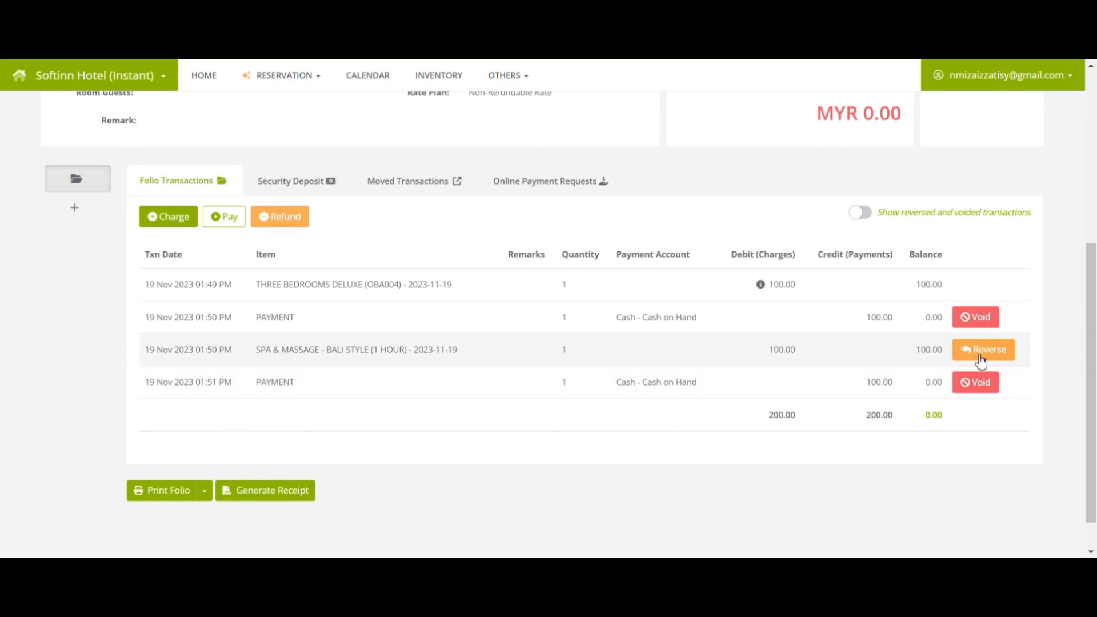
Step: Reverse the SPA & Massage charge with the remark "Guest cancelled the spa session and want to change the food and beverages."
{"action": "left_click", "coordinate": [980, 356]}
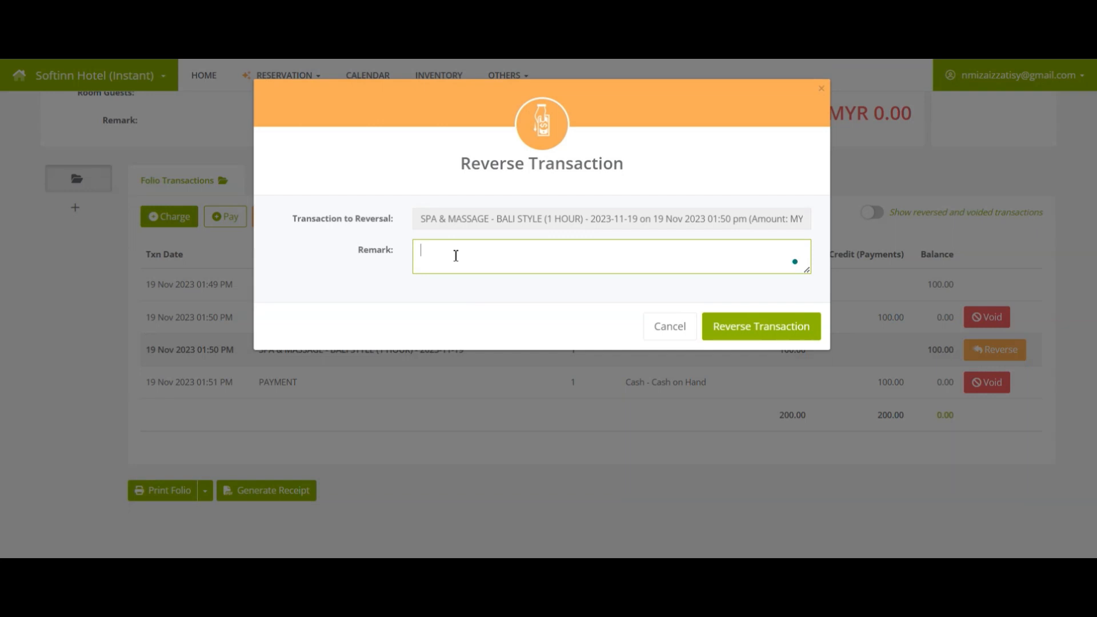
{"action": "type", "text": "Guest cancelled the spa session and want to change the food and"}
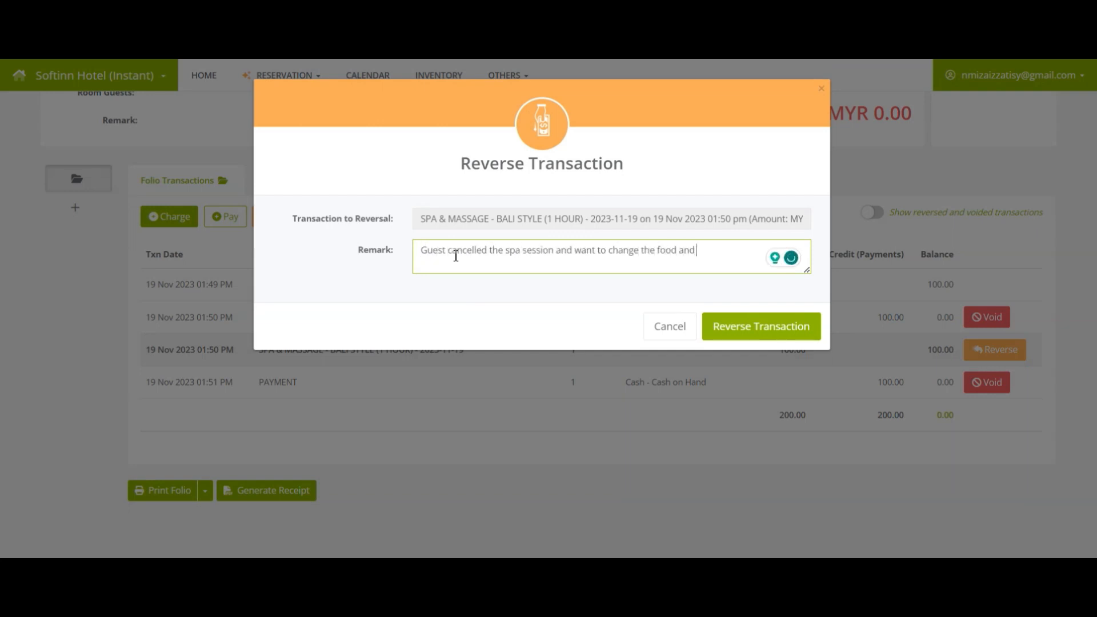
{"action": "key", "text": "ctrl"}
{"action": "left_click", "coordinate": [717, 330]}
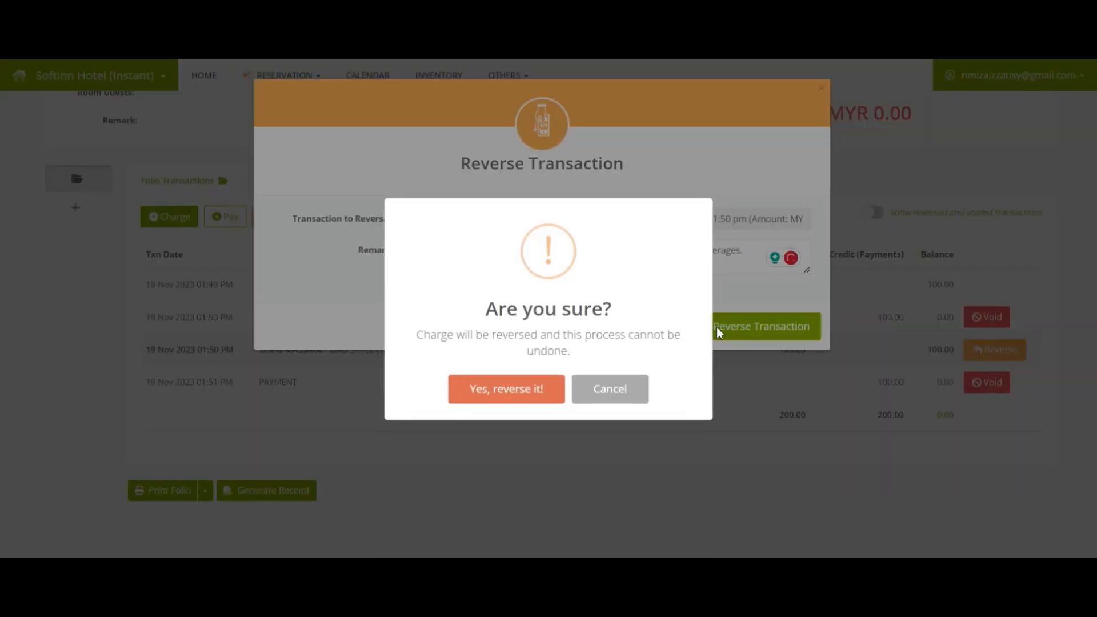
{"action": "left_click", "coordinate": [536, 390]}
{"action": "left_click", "coordinate": [547, 383]}
Step: Show the OBA004 folio's reversed and voided transactions and examine the reversed SPA & Massage entry
{"action": "key", "text": "ctrl"}
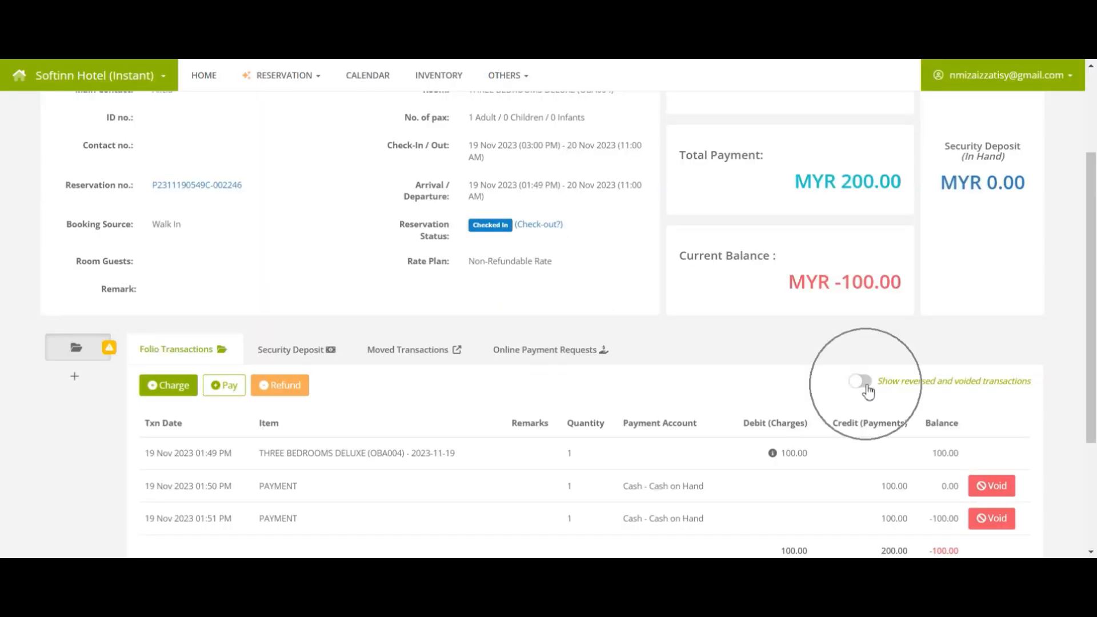
{"action": "left_click", "coordinate": [860, 381]}
{"action": "left_click_drag", "start_coordinate": [1090, 303], "coordinate": [1092, 446]}
{"action": "key", "text": "ctrl"}
{"action": "key", "text": "ctrl"}
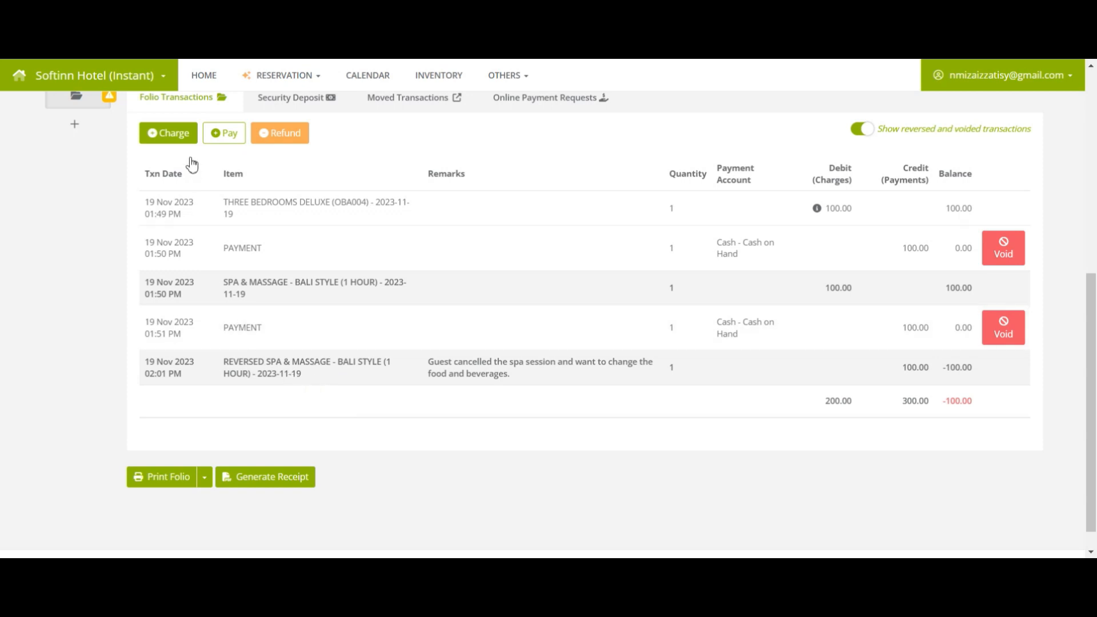
{"action": "key", "text": "ctrl"}
{"action": "key", "text": "ctrl"}
{"action": "key", "text": "ctrl"}
Step: Add a Food & Beverage charge for Orange Drink, quantity 2 and amount 20, applicable on 19 Nov 2023
{"action": "left_click", "coordinate": [184, 134]}
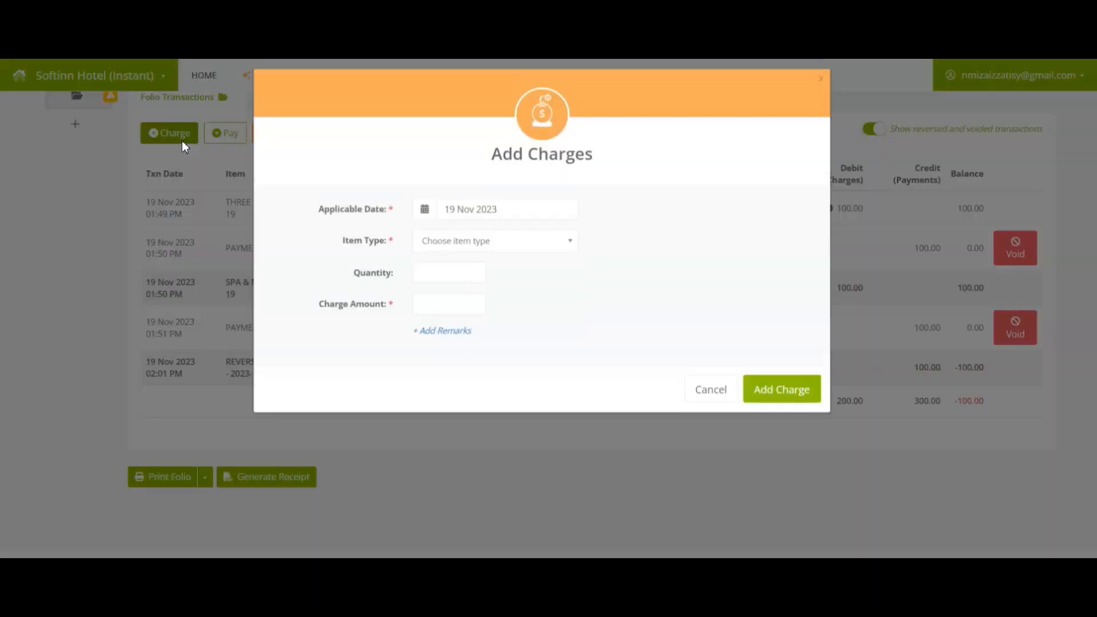
{"action": "key", "text": "ctrl"}
{"action": "key", "text": "ctrl"}
{"action": "key", "text": "ctrl"}
{"action": "key", "text": "ctrl"}
{"action": "key", "text": "ctrl"}
{"action": "key", "text": "ctrl"}
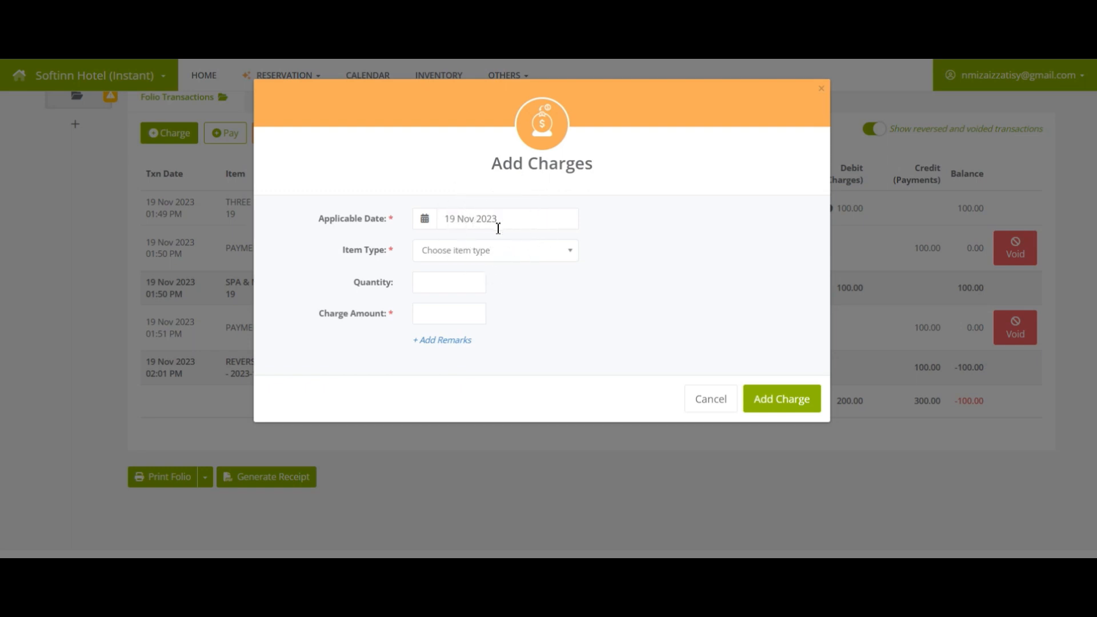
{"action": "left_click", "coordinate": [498, 250]}
{"action": "left_click", "coordinate": [479, 314]}
{"action": "left_click", "coordinate": [460, 282]}
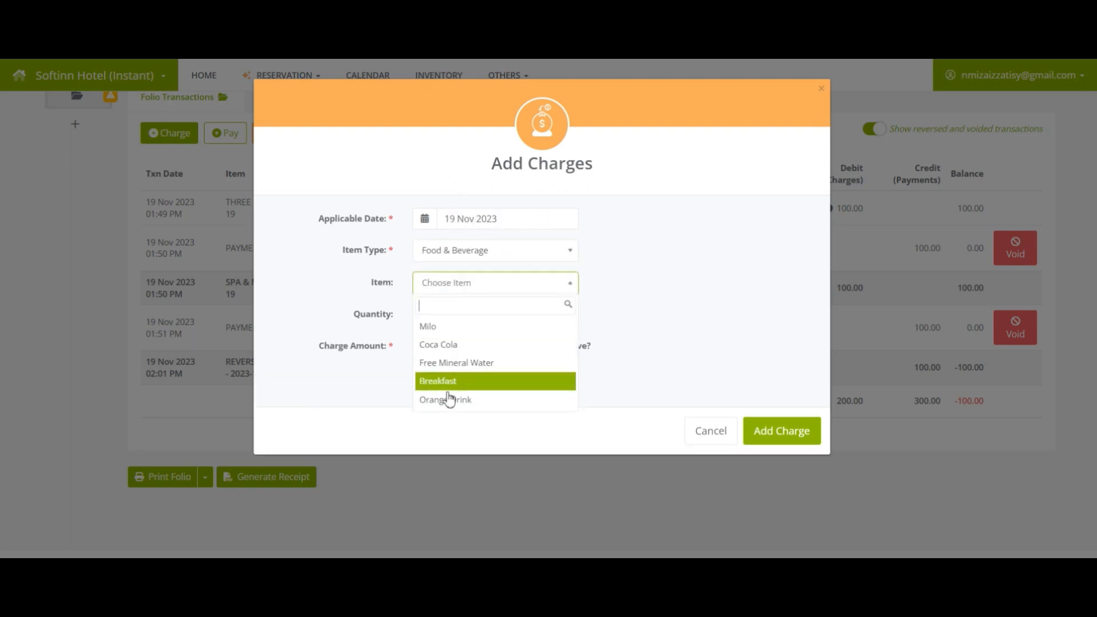
{"action": "left_click", "coordinate": [450, 398]}
{"action": "left_click", "coordinate": [470, 313]}
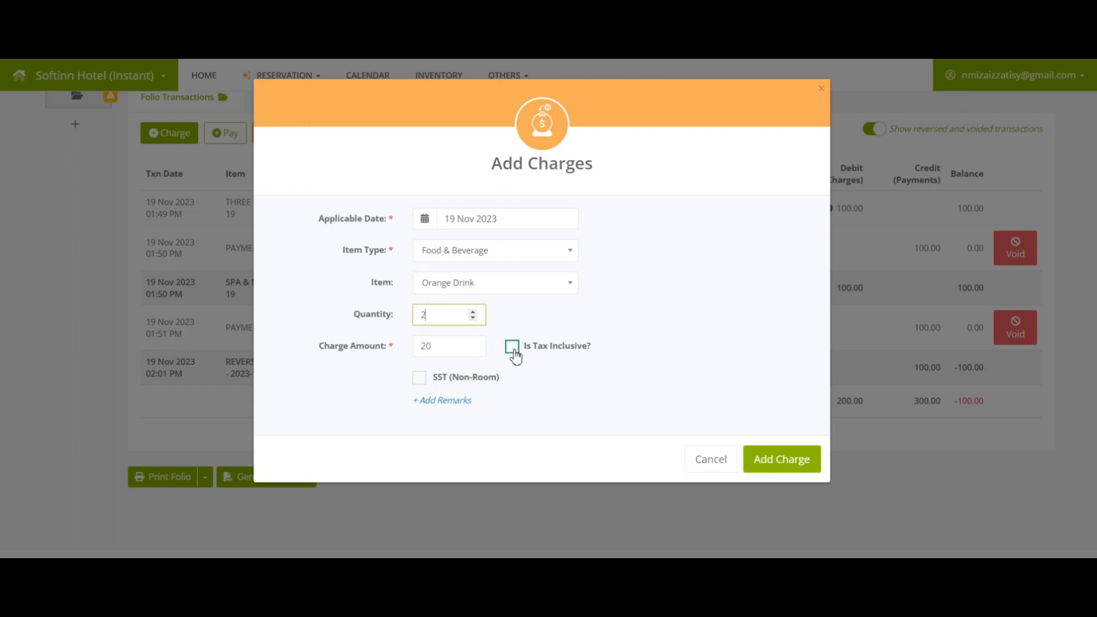
{"action": "left_click", "coordinate": [762, 462]}
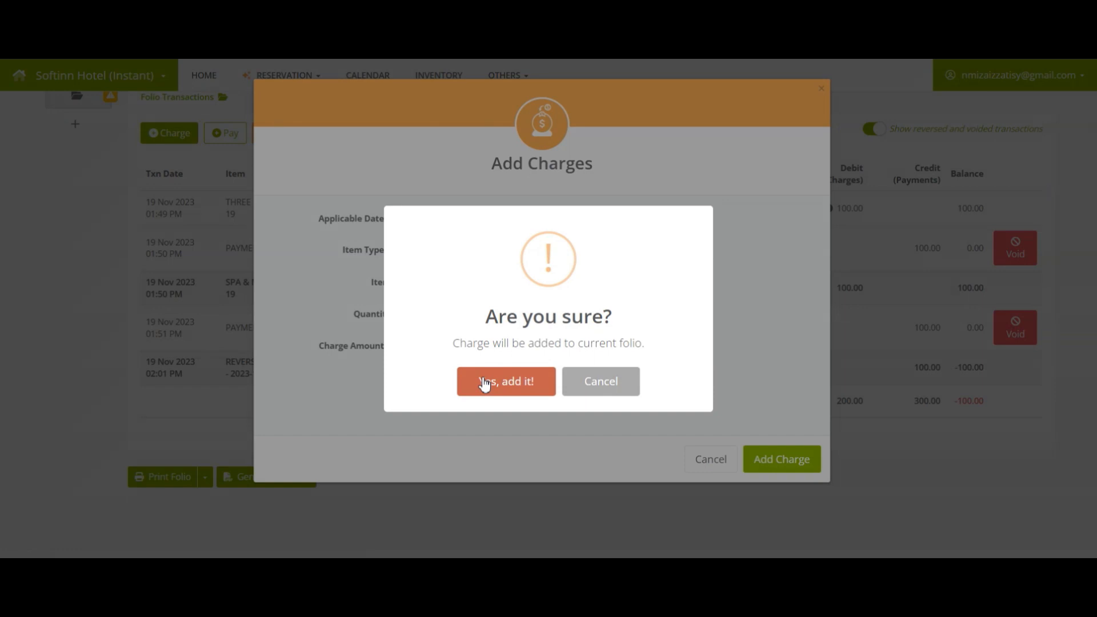
{"action": "left_click", "coordinate": [484, 383]}
{"action": "left_click", "coordinate": [540, 385]}
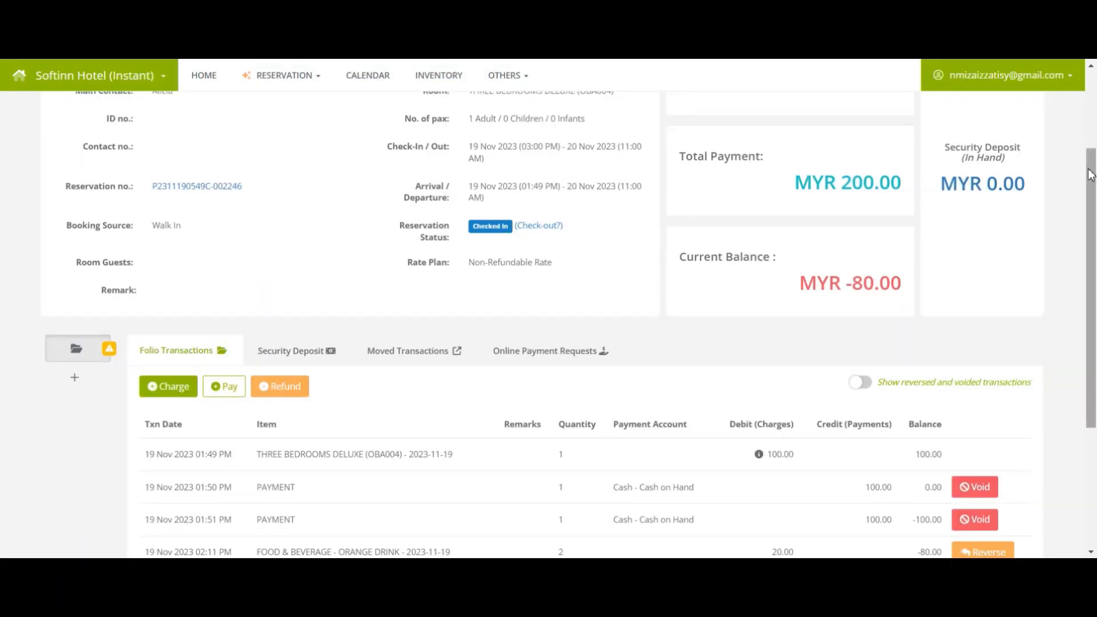
Step: Check the folio's totals and balance, and add a refund of 80 using the Cash method and the Cash on Hand account
{"action": "scroll", "coordinate": [1090, 174], "scroll_direction": "down", "scroll_amount": 4}
{"action": "left_click", "coordinate": [780, 394]}
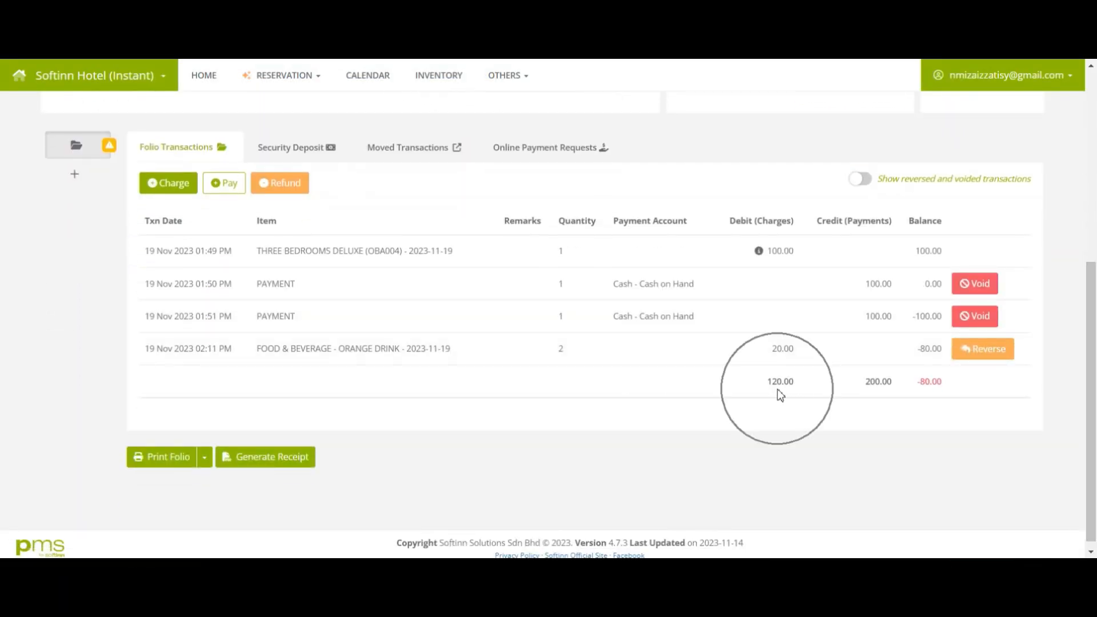
{"action": "left_click", "coordinate": [780, 394]}
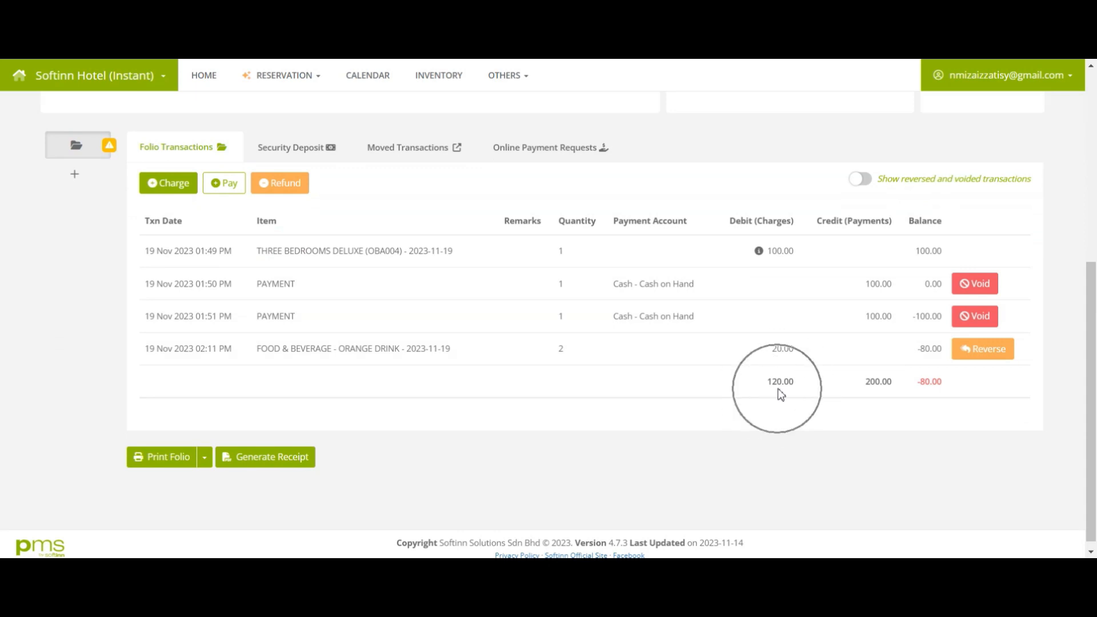
{"action": "left_click", "coordinate": [872, 389]}
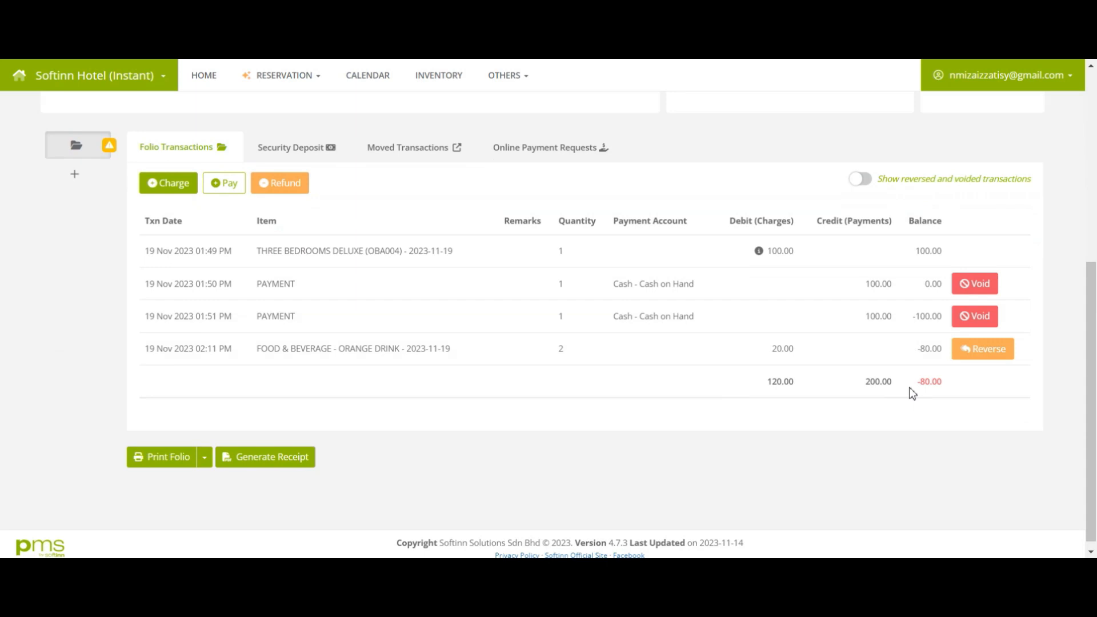
{"action": "left_click_drag", "start_coordinate": [916, 385], "coordinate": [951, 390]}
{"action": "left_click", "coordinate": [269, 192]}
{"action": "left_click", "coordinate": [269, 193]}
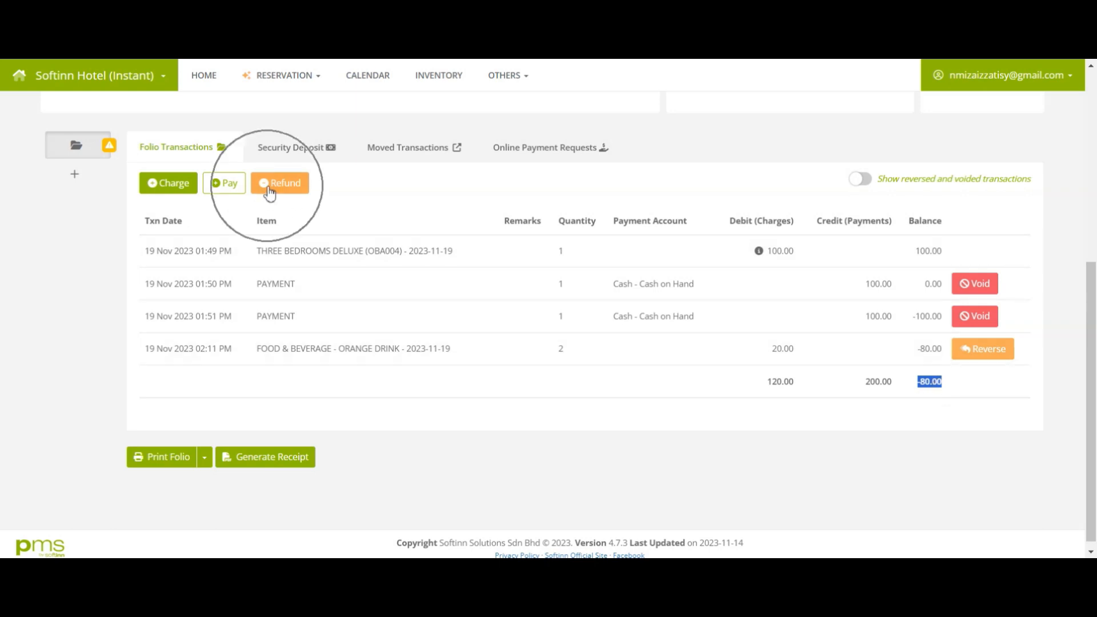
{"action": "left_click", "coordinate": [269, 193]}
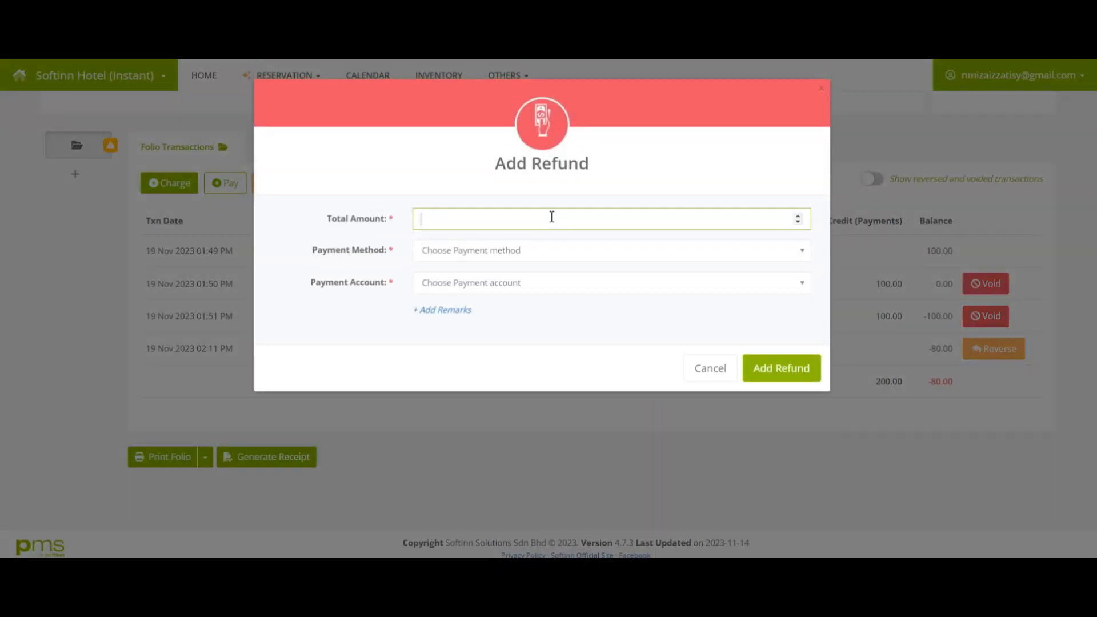
{"action": "left_click", "coordinate": [514, 251]}
{"action": "left_click", "coordinate": [443, 420]}
{"action": "left_click", "coordinate": [446, 283]}
{"action": "left_click", "coordinate": [446, 325]}
{"action": "left_click", "coordinate": [798, 370]}
{"action": "left_click", "coordinate": [522, 382]}
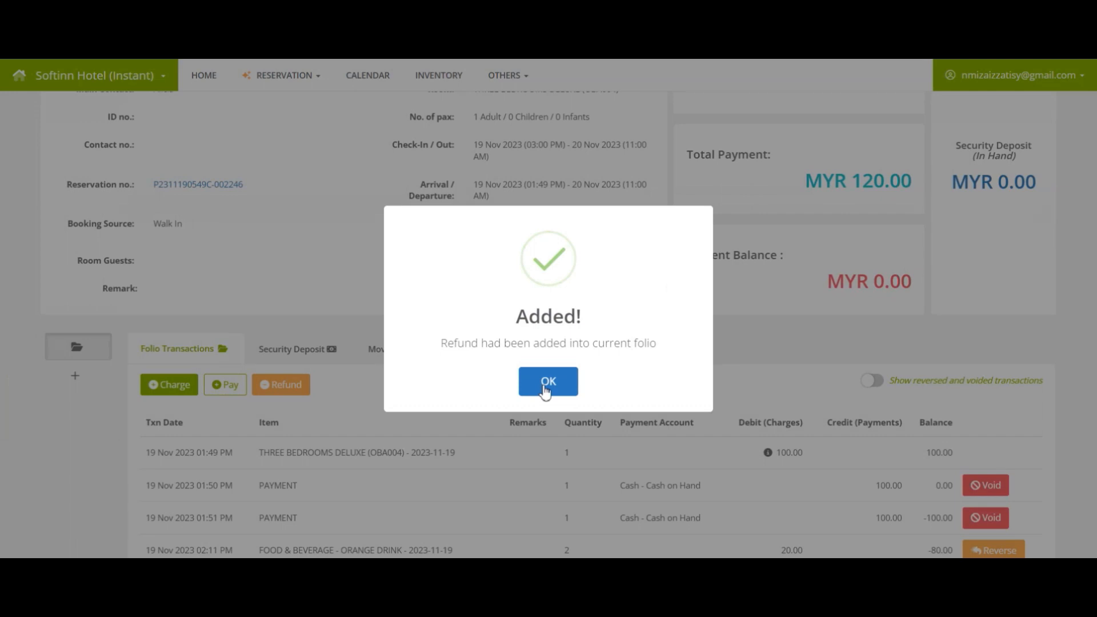
{"action": "left_click", "coordinate": [524, 381]}
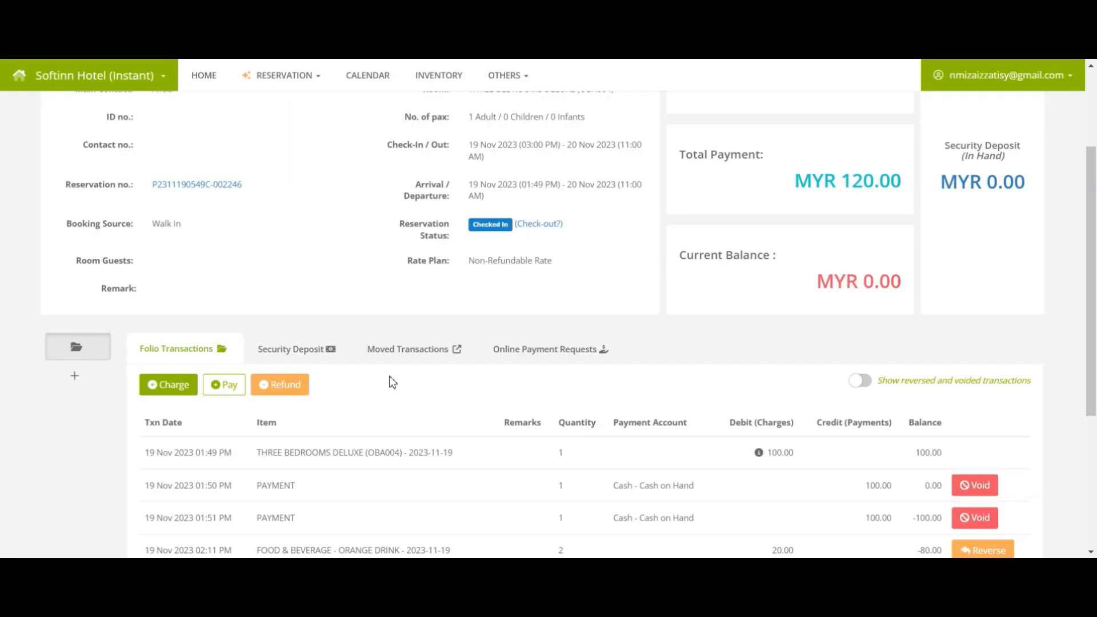
{"action": "scroll", "coordinate": [392, 382], "scroll_direction": "down", "scroll_amount": 3}
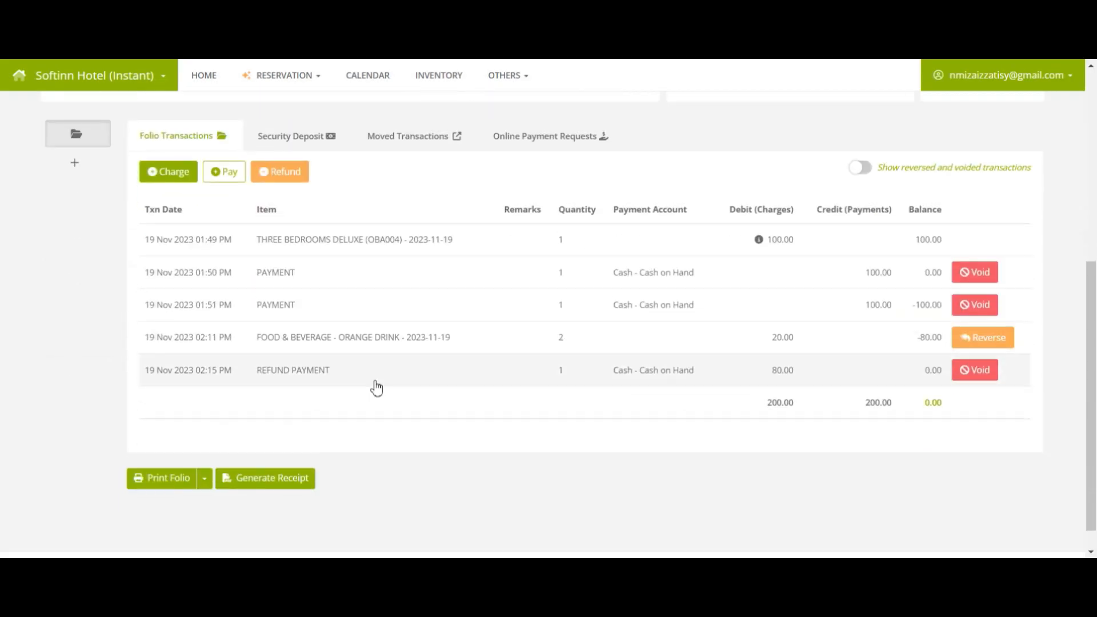
Step: Add a payment of 100 to the Double Deluxe Room (DDR000) folio using the Cash method and the Cash on Hand account
{"action": "left_click", "coordinate": [318, 388]}
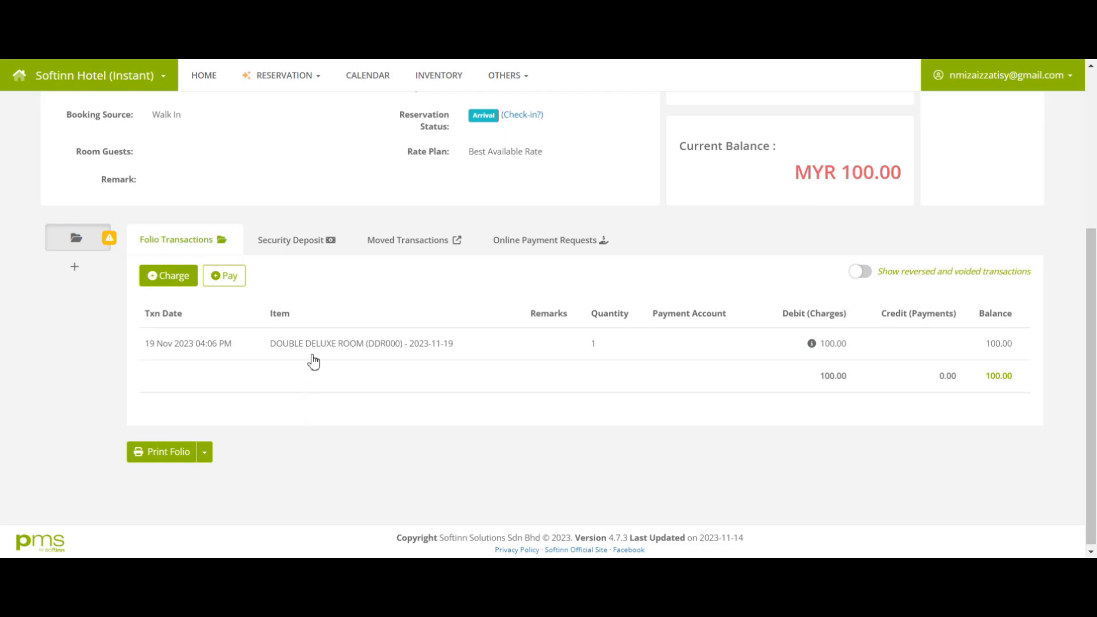
{"action": "left_click", "coordinate": [314, 358]}
{"action": "left_click", "coordinate": [314, 357]}
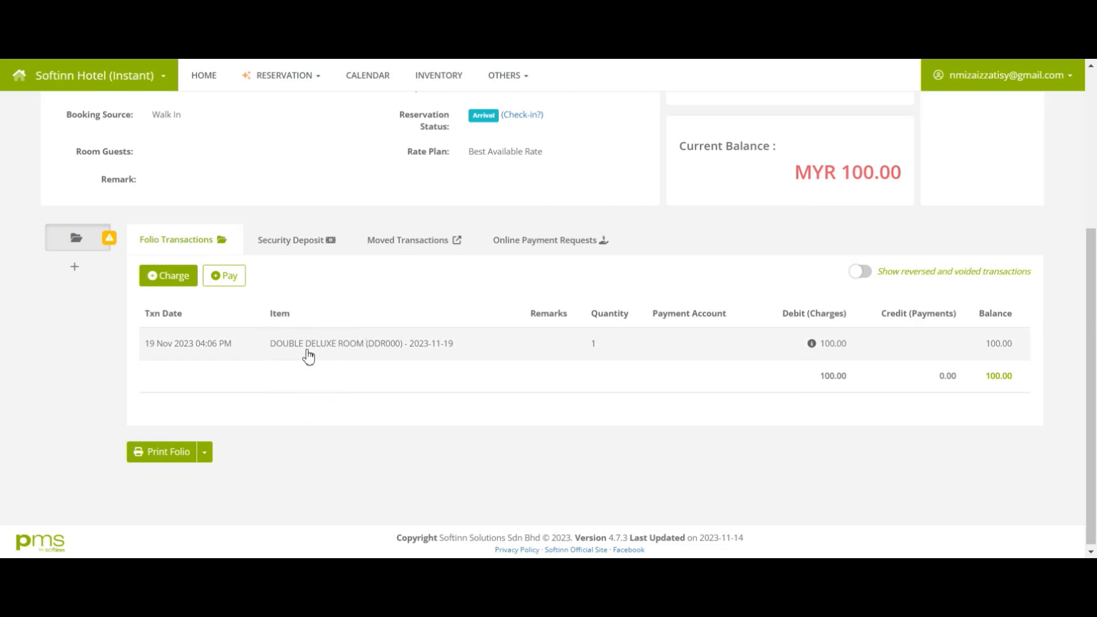
{"action": "left_click", "coordinate": [234, 289]}
{"action": "left_click", "coordinate": [234, 289]}
{"action": "left_click", "coordinate": [469, 224]}
{"action": "type", "text": "100"}
{"action": "left_click", "coordinate": [474, 250]}
{"action": "left_click", "coordinate": [478, 384]}
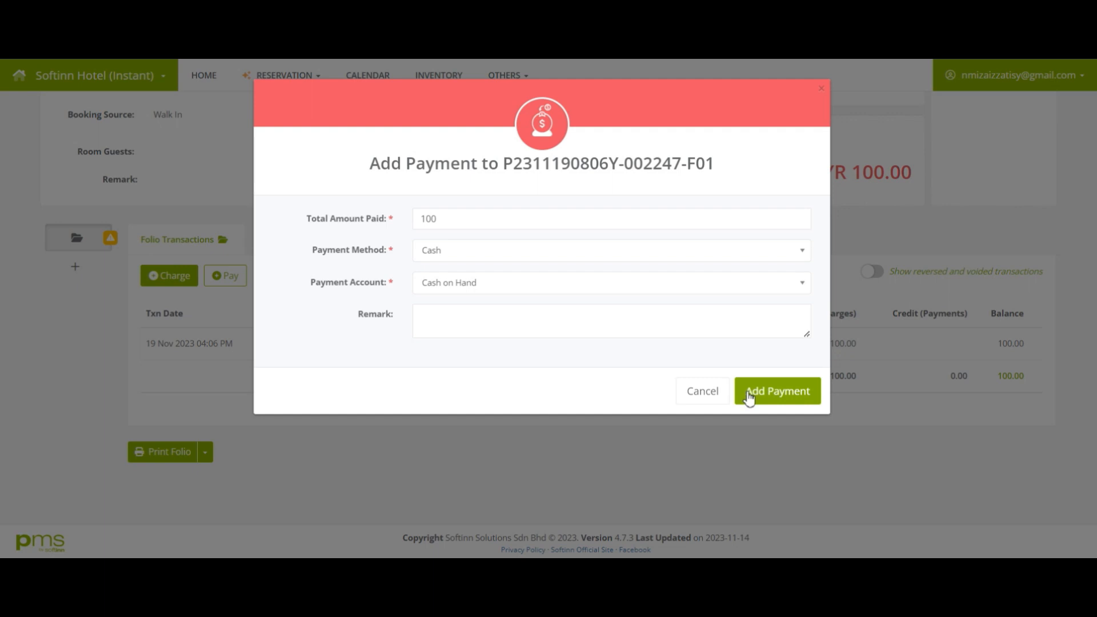
{"action": "left_click", "coordinate": [749, 394]}
{"action": "left_click", "coordinate": [530, 386]}
{"action": "left_click", "coordinate": [531, 387]}
{"action": "scroll", "coordinate": [469, 394], "scroll_direction": "down", "scroll_amount": 3}
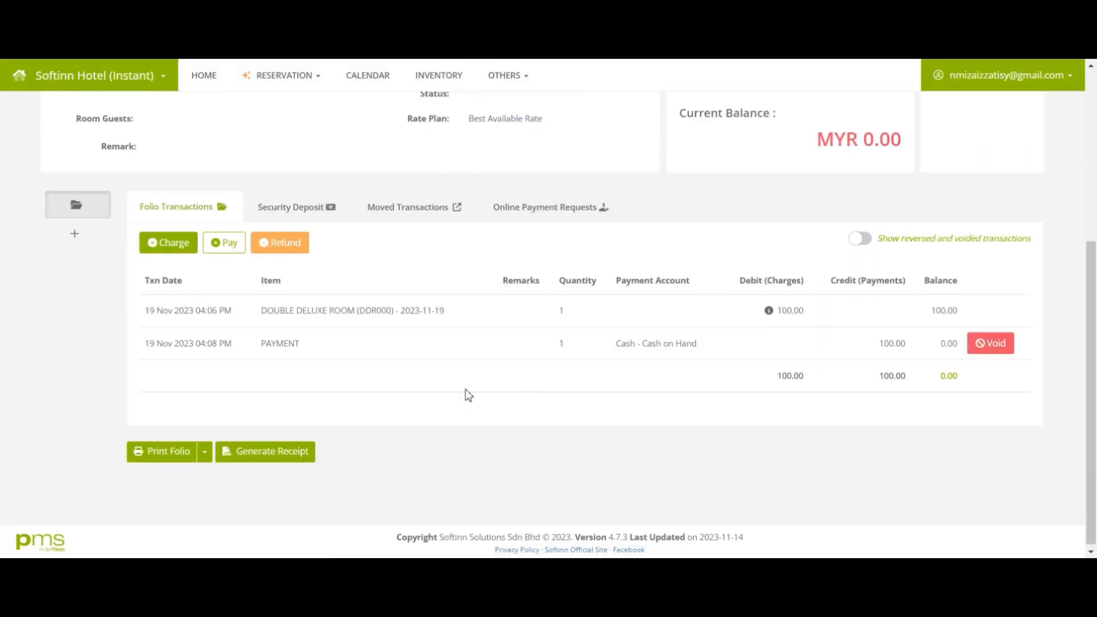
Step: Generate a receipt for the 19 Nov 2023 payment of MYR 100.00 on the DDR000 folio
{"action": "left_click", "coordinate": [393, 362]}
{"action": "left_click", "coordinate": [284, 454]}
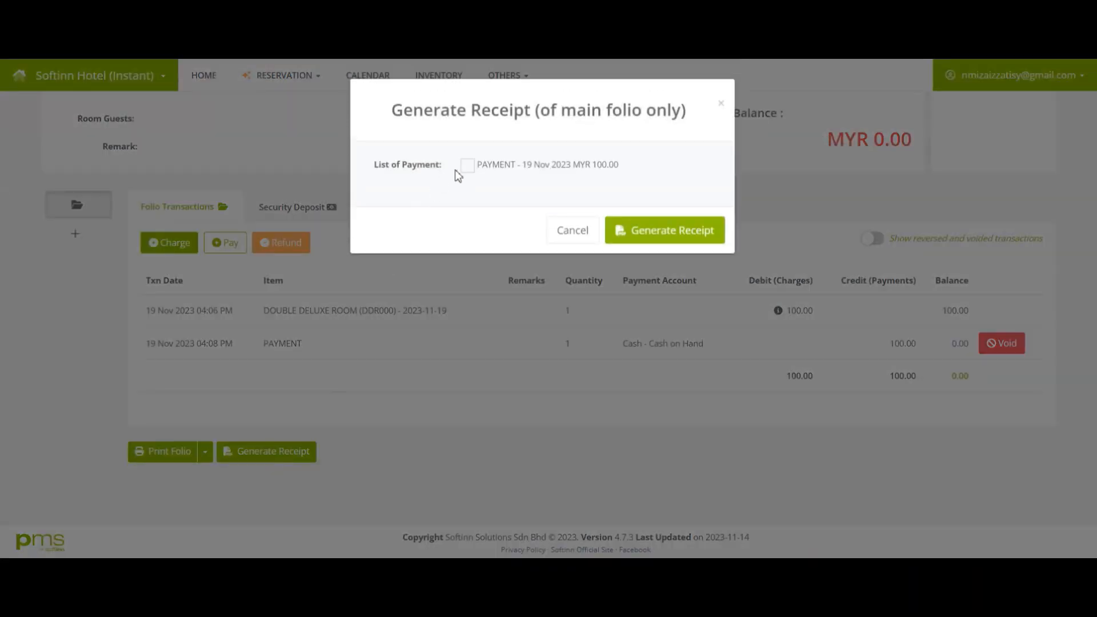
{"action": "left_click", "coordinate": [466, 171]}
{"action": "left_click", "coordinate": [658, 228]}
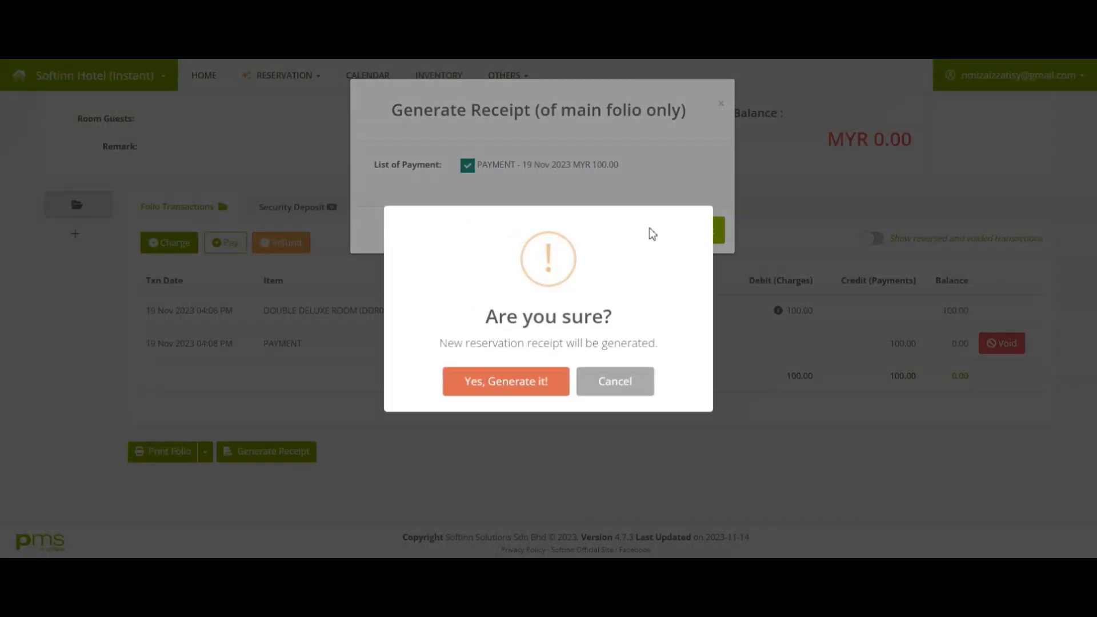
{"action": "left_click", "coordinate": [519, 384]}
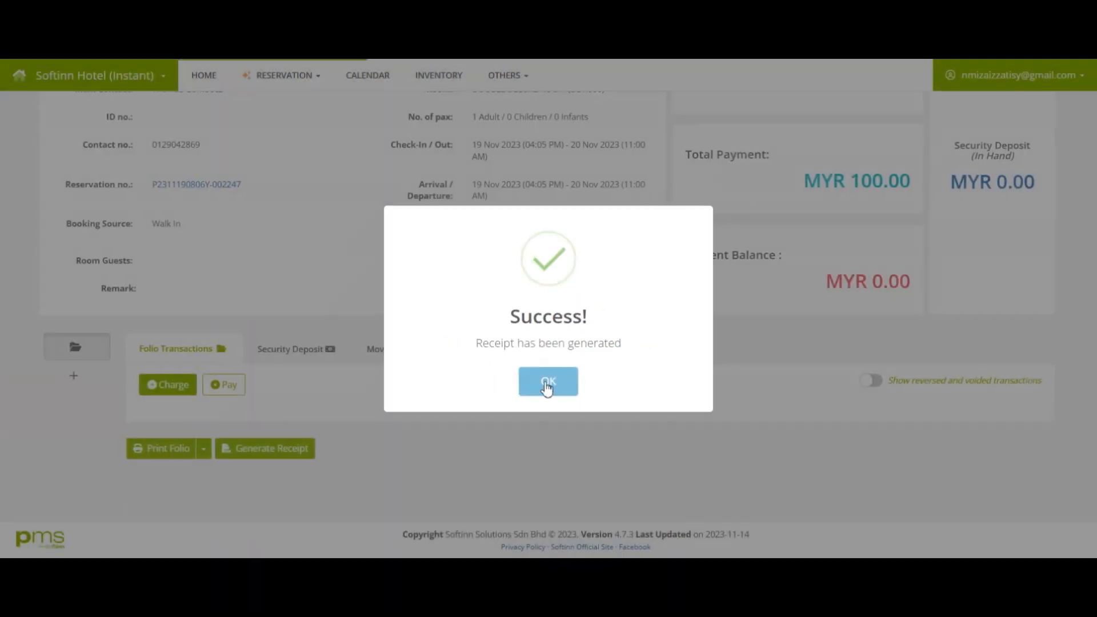
{"action": "left_click", "coordinate": [546, 383]}
{"action": "left_click", "coordinate": [559, 378]}
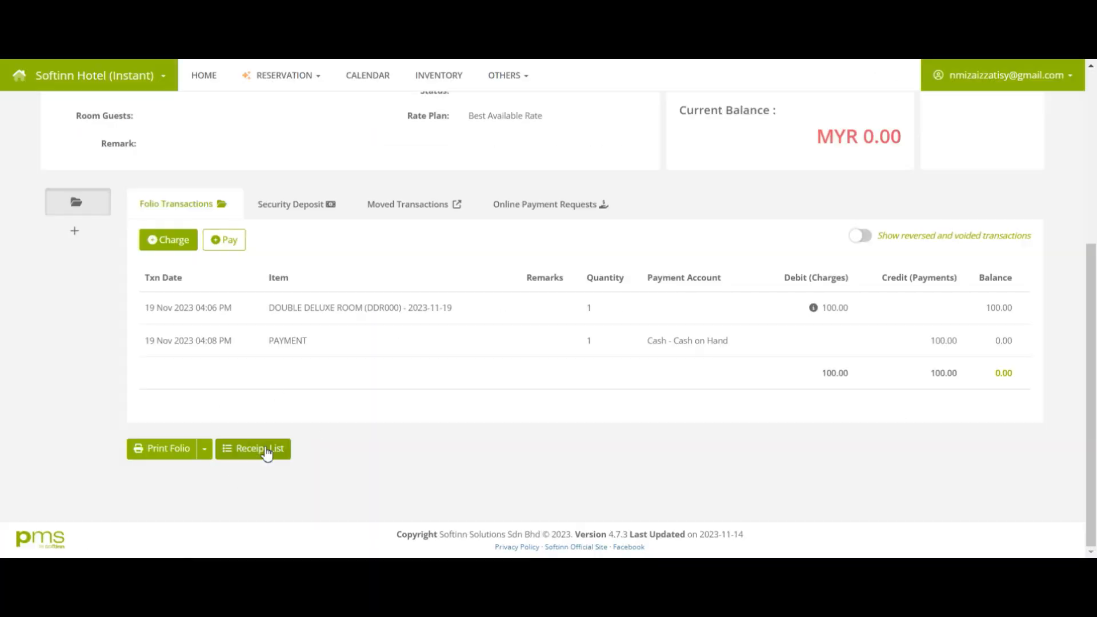
Step: Open the DDR000 folio's receipt list, print the generated receipt and send it to the guest's e-mail address
{"action": "left_click", "coordinate": [267, 451]}
{"action": "left_click", "coordinate": [506, 223]}
{"action": "left_click", "coordinate": [583, 224]}
{"action": "left_click", "coordinate": [514, 413]}
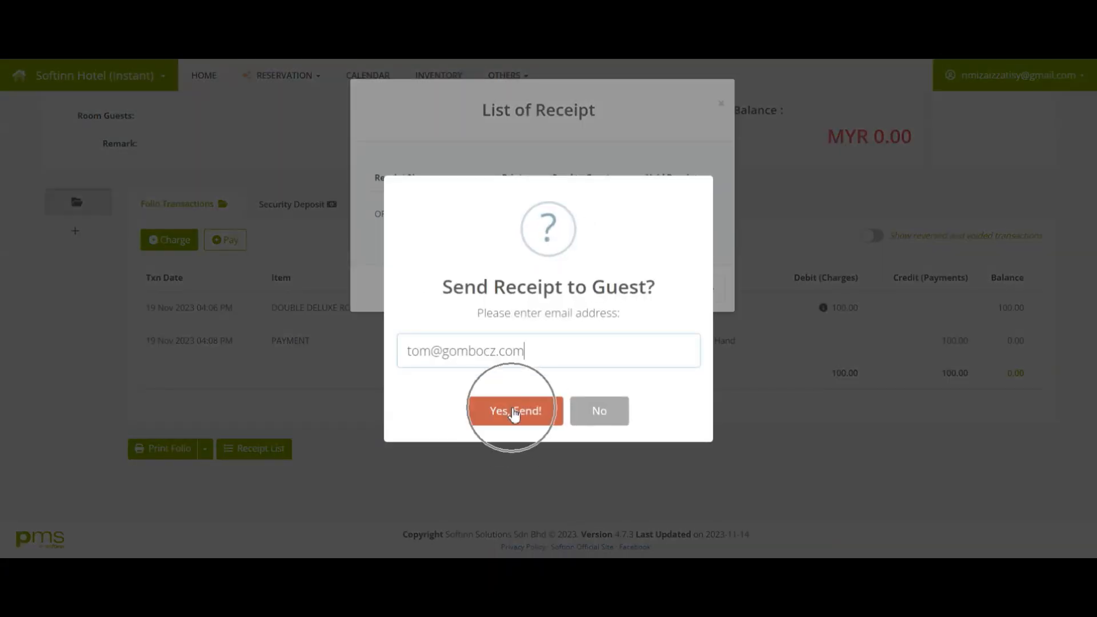
Step: Void the generated receipt in the DDR000 folio's receipt list
{"action": "left_click", "coordinate": [674, 219]}
{"action": "left_click", "coordinate": [510, 401]}
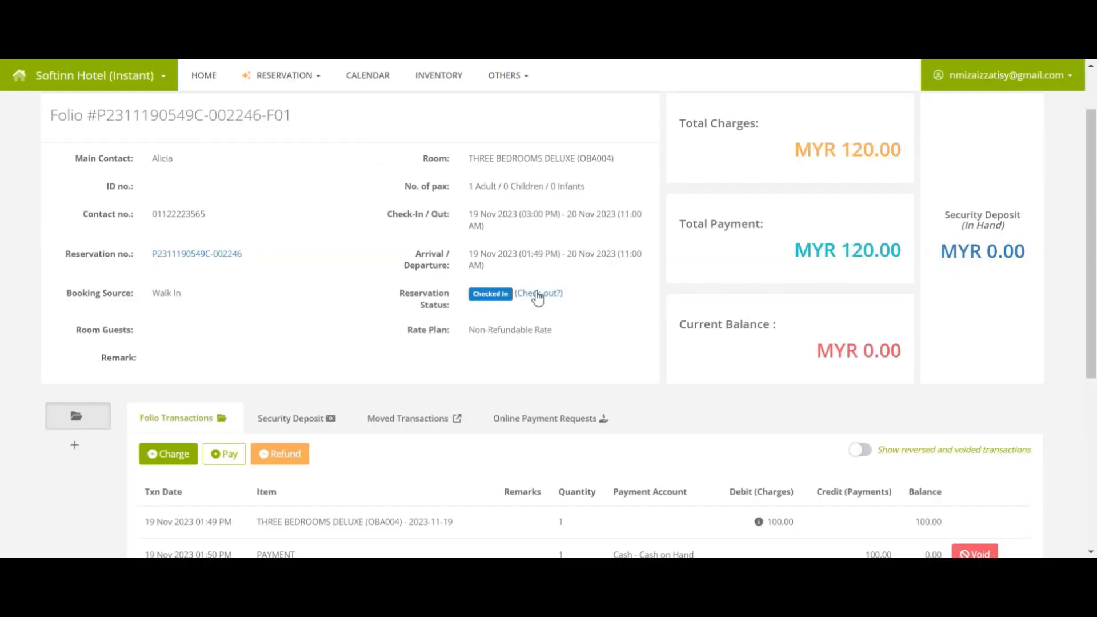
Step: Check out the guest of Three Bedrooms Deluxe OBA004 immediately with Express Check-Out
{"action": "left_click", "coordinate": [537, 294]}
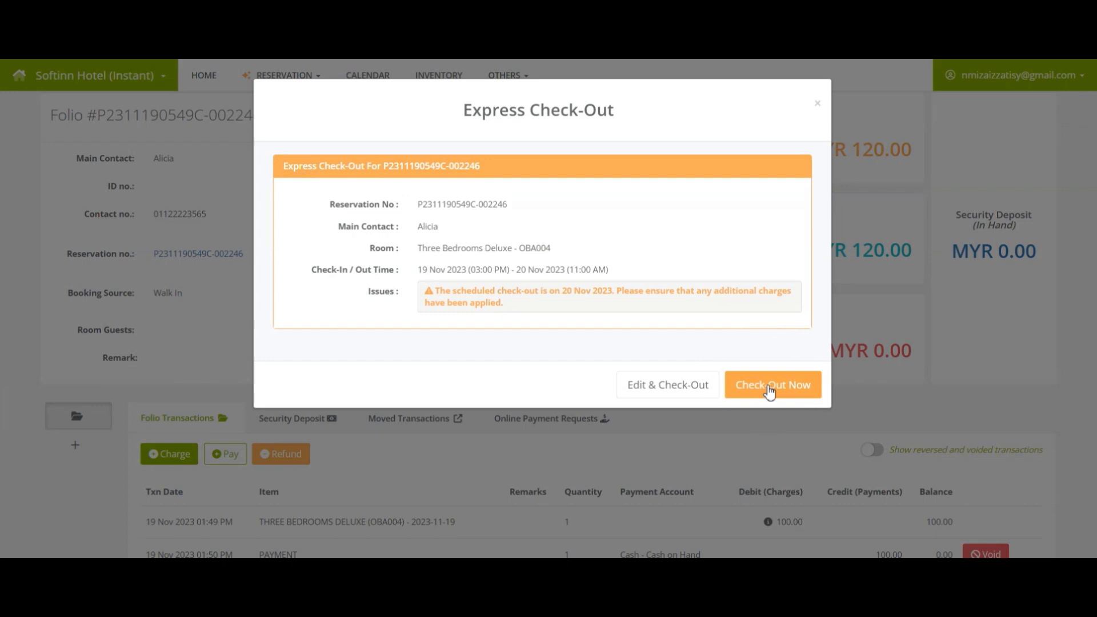
{"action": "left_click", "coordinate": [771, 365]}
{"action": "left_click", "coordinate": [524, 391]}
{"action": "left_click", "coordinate": [543, 368]}
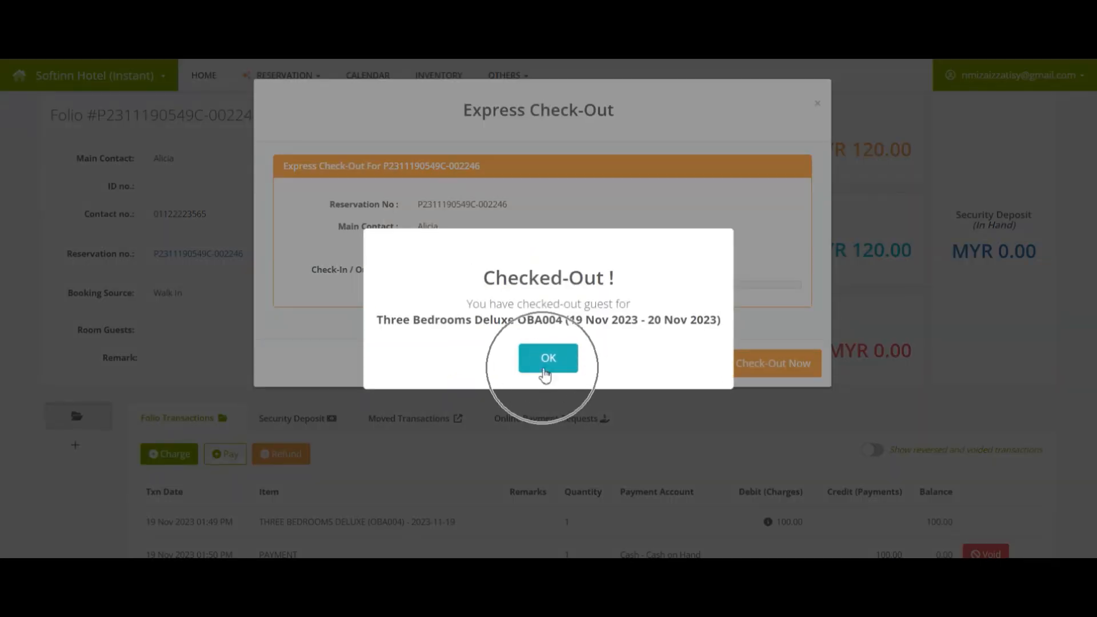
Step: Regenerate the OBA004 reservation invoice and check its room and Food & Beverage charges
{"action": "scroll", "coordinate": [1094, 319], "scroll_direction": "down", "scroll_amount": 5}
{"action": "left_click", "coordinate": [960, 487]}
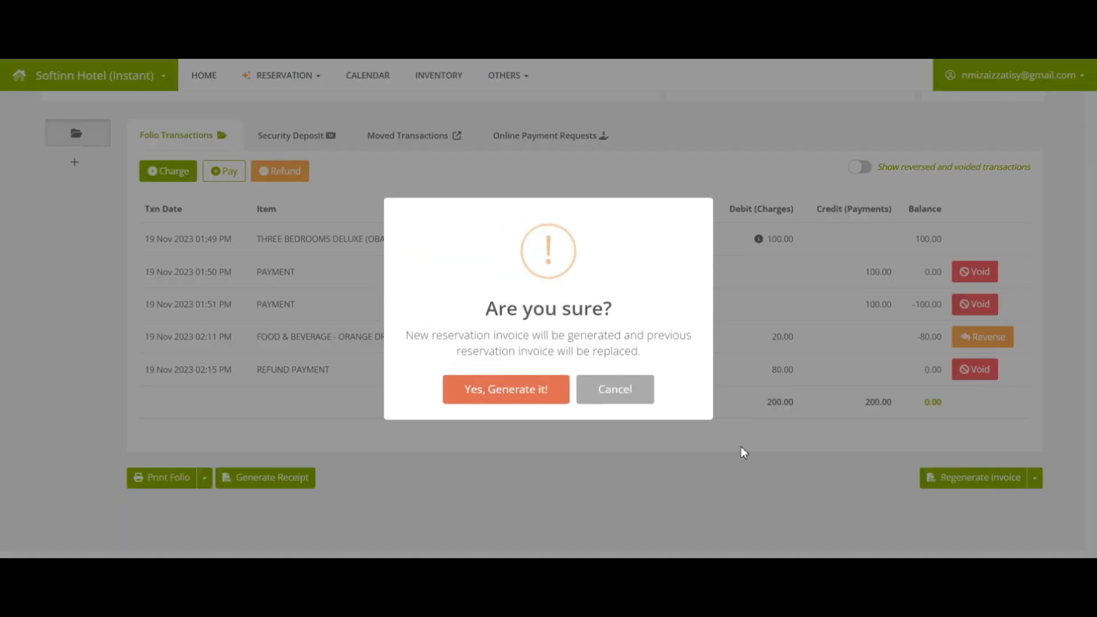
{"action": "left_click", "coordinate": [522, 395]}
{"action": "left_click", "coordinate": [531, 391]}
{"action": "left_click", "coordinate": [748, 500]}
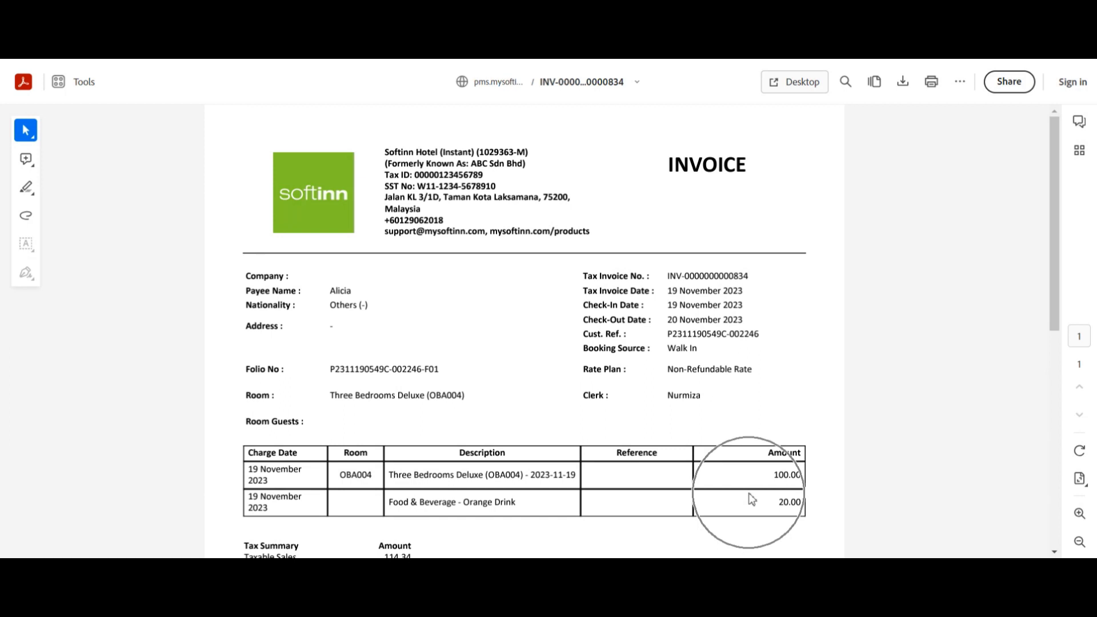
{"action": "left_click", "coordinate": [751, 499]}
Step: Send the regenerated OBA004 invoice to the guest by e-mail
{"action": "left_click", "coordinate": [1035, 483]}
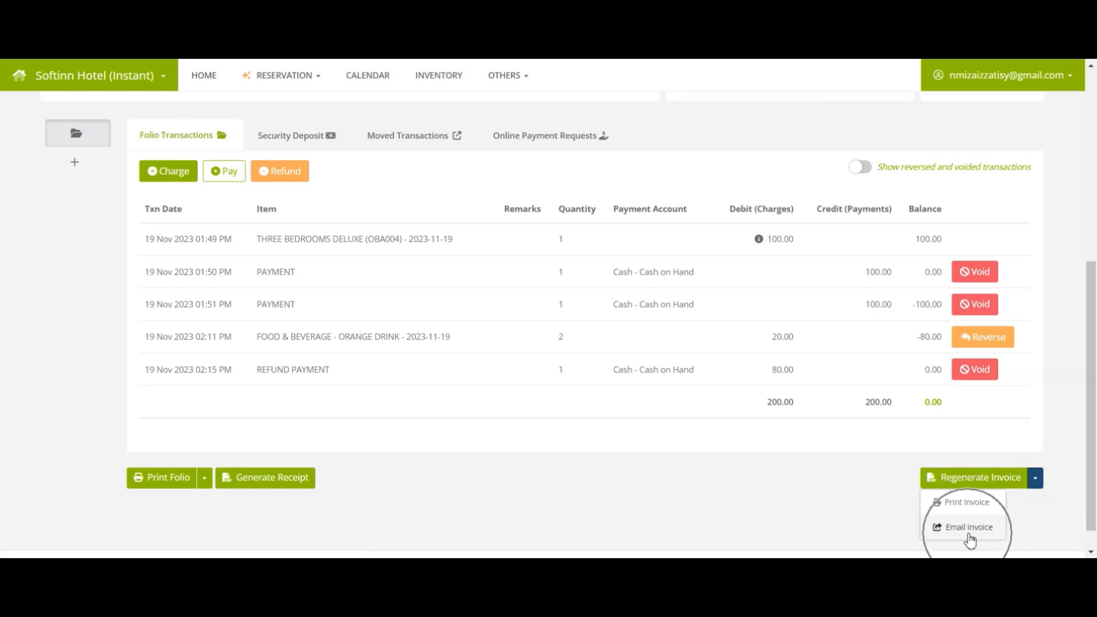
{"action": "left_click", "coordinate": [969, 527]}
{"action": "left_click", "coordinate": [526, 414]}
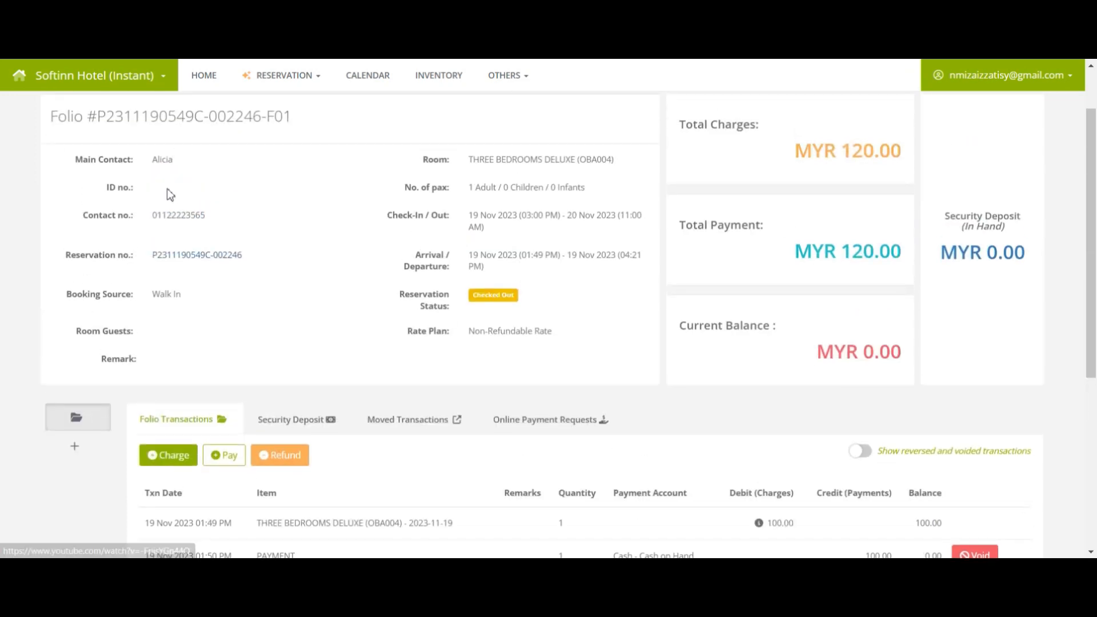
Step: Open a WhatsApp chat with the guest from the contact number on the OBA004 folio
{"action": "left_click", "coordinate": [182, 215]}
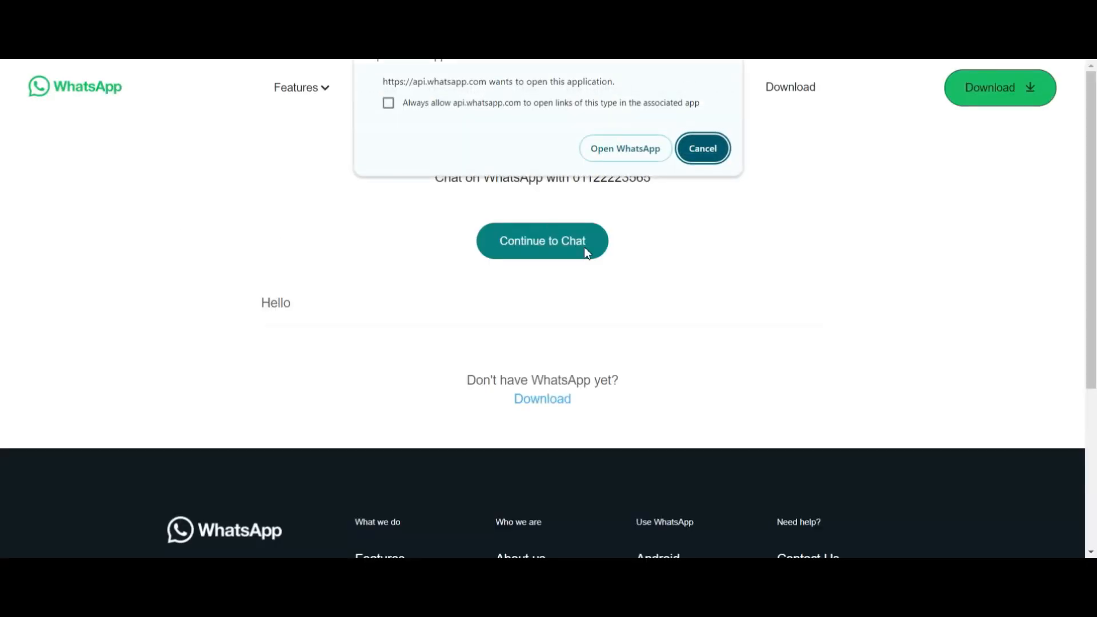
{"action": "left_click", "coordinate": [583, 251]}
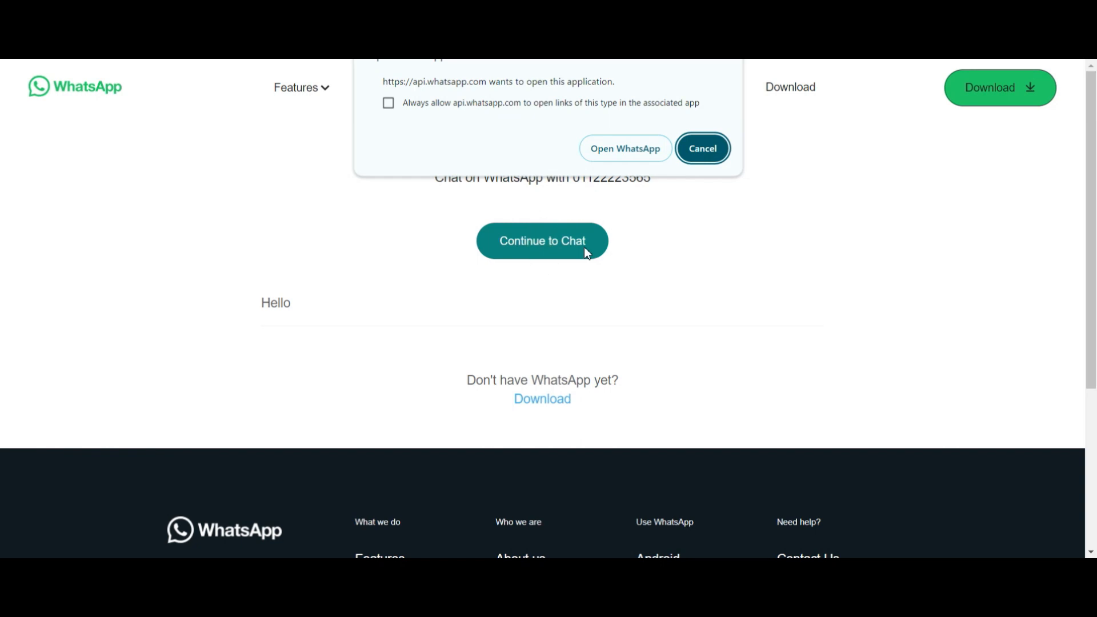